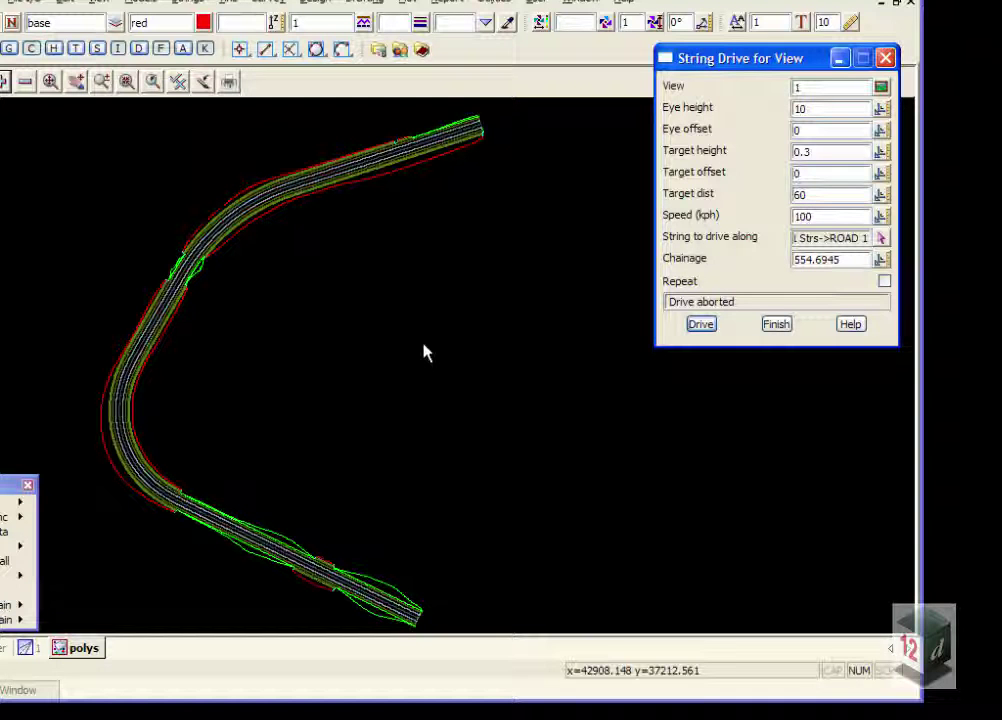
- Compare the road in perspective view 1 with its polygons around the cut-to-fill transition in the polys plan view
{"action": "left_click", "coordinate": [35, 653]}
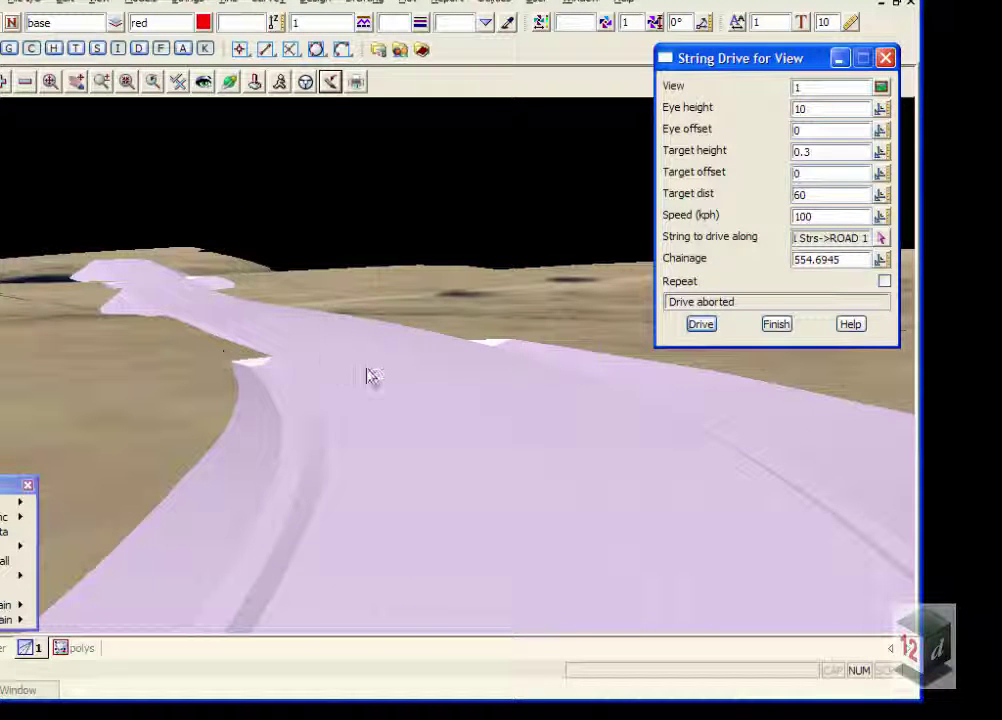
{"action": "left_click", "coordinate": [72, 652]}
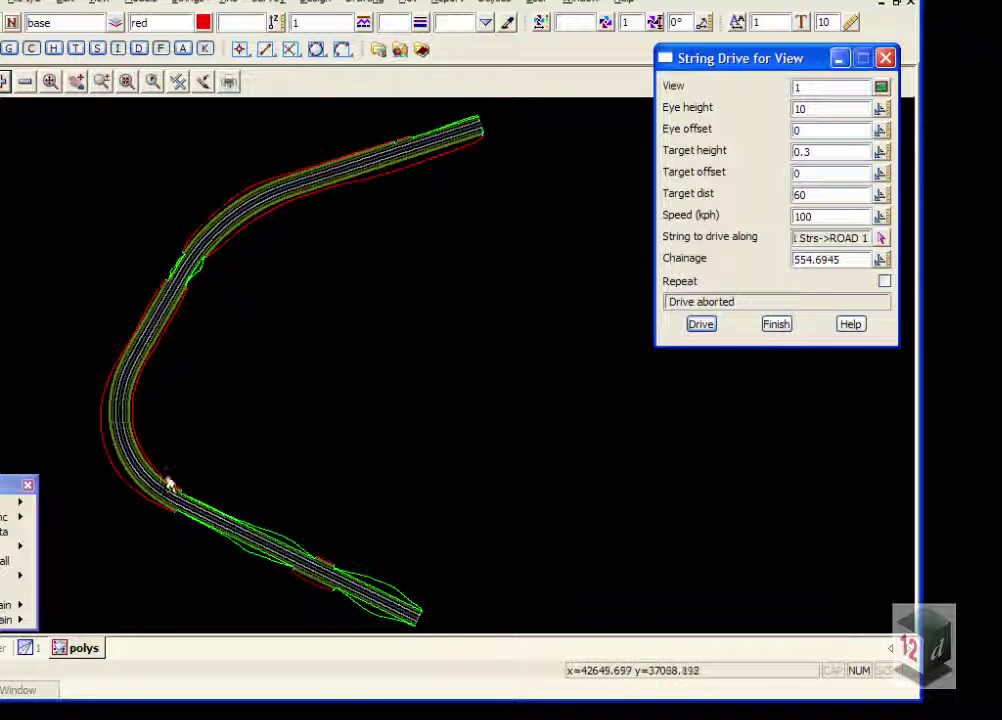
{"action": "scroll", "coordinate": [188, 519], "scroll_direction": "up", "scroll_amount": 2}
{"action": "scroll", "coordinate": [280, 405], "scroll_direction": "up", "scroll_amount": 2}
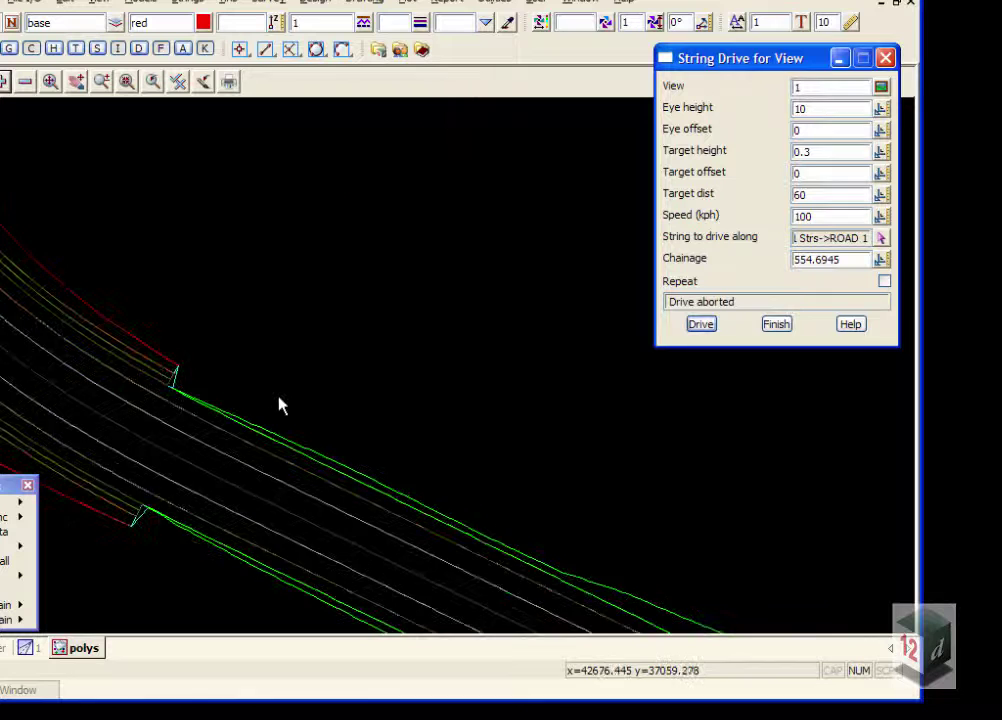
{"action": "scroll", "coordinate": [286, 412], "scroll_direction": "up", "scroll_amount": 2}
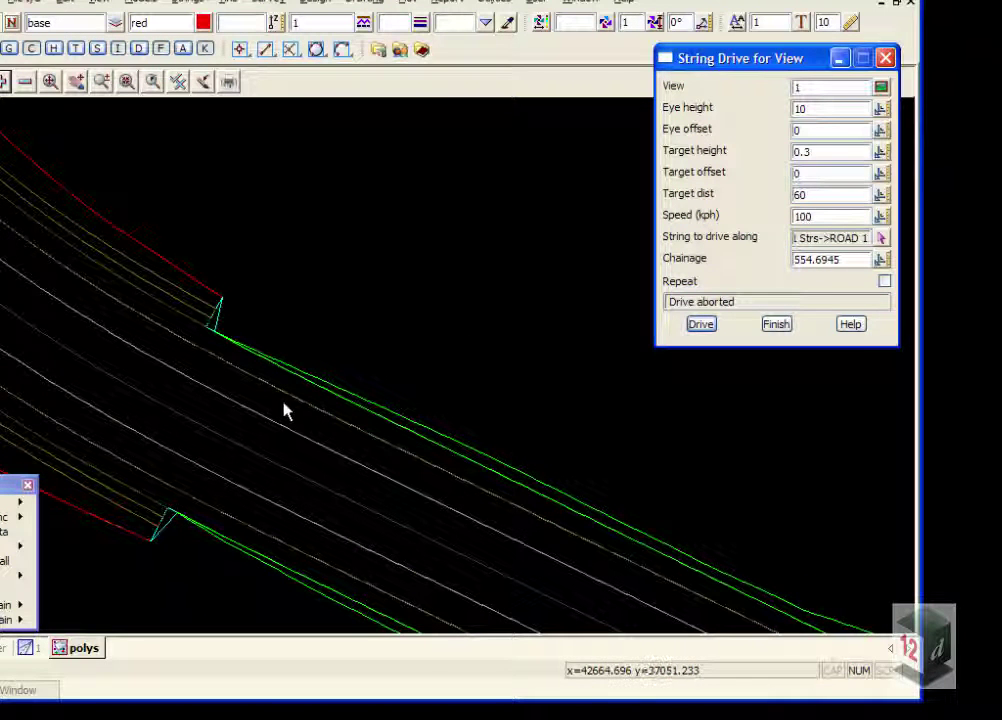
- Inquire on the lane and shoulder polygons beside the cut-to-fill transition to identify their names
{"action": "key", "text": "F4"}
{"action": "left_click", "coordinate": [86, 259]}
{"action": "left_click", "coordinate": [229, 443]}
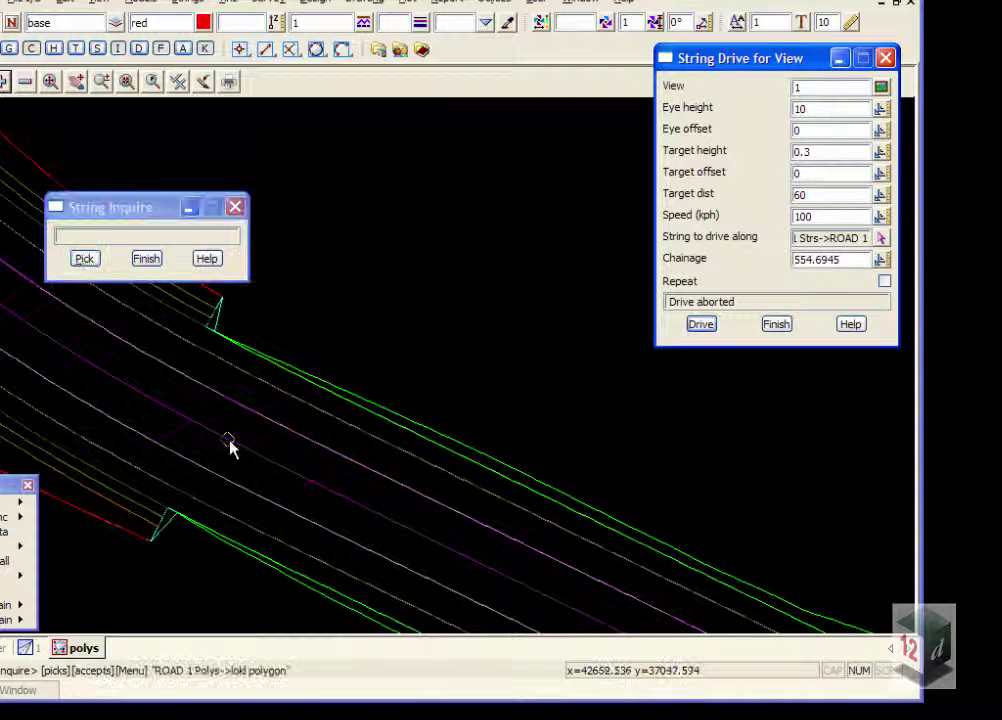
{"action": "middle_click", "coordinate": [229, 443]}
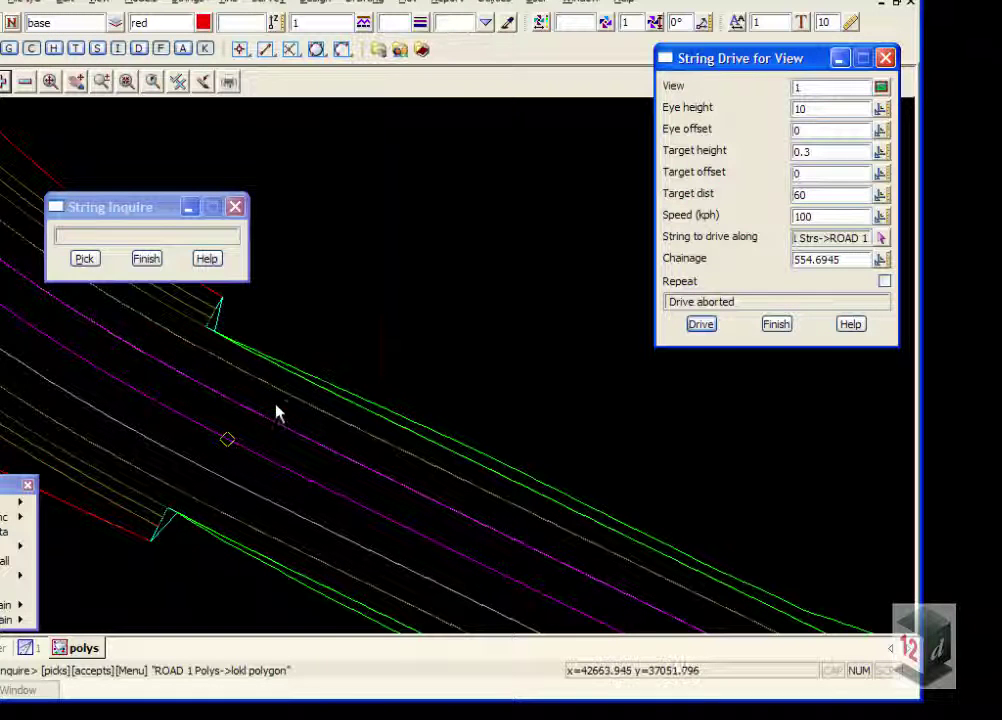
{"action": "left_click", "coordinate": [262, 419]}
{"action": "middle_click", "coordinate": [262, 419]}
{"action": "left_click", "coordinate": [261, 420]}
{"action": "middle_click", "coordinate": [261, 420]}
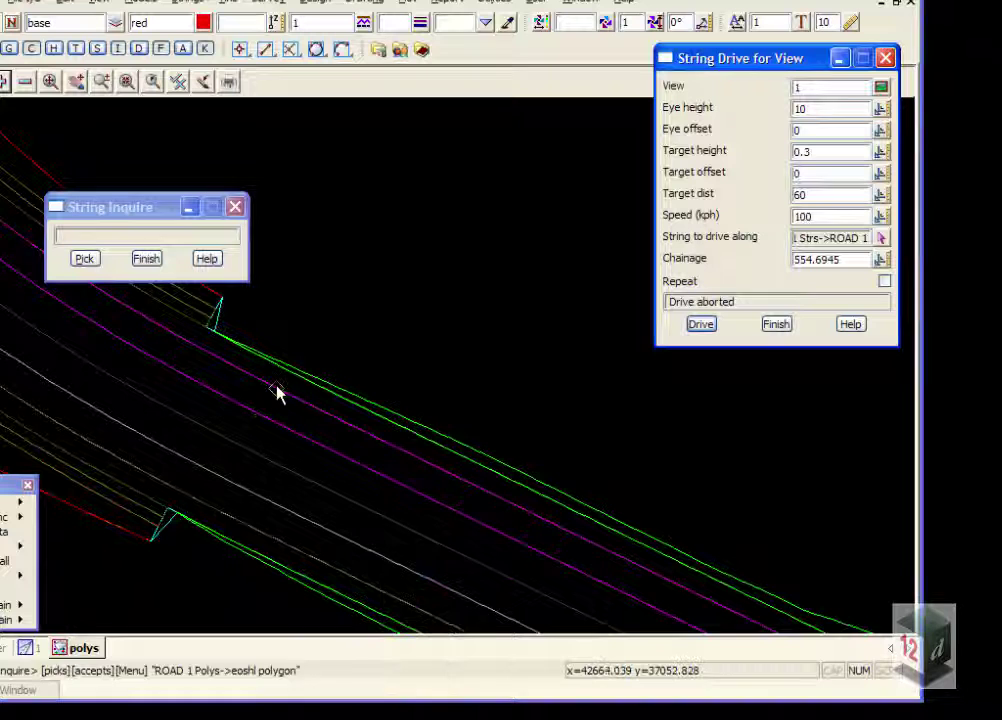
{"action": "left_click", "coordinate": [277, 393]}
{"action": "middle_click", "coordinate": [277, 393]}
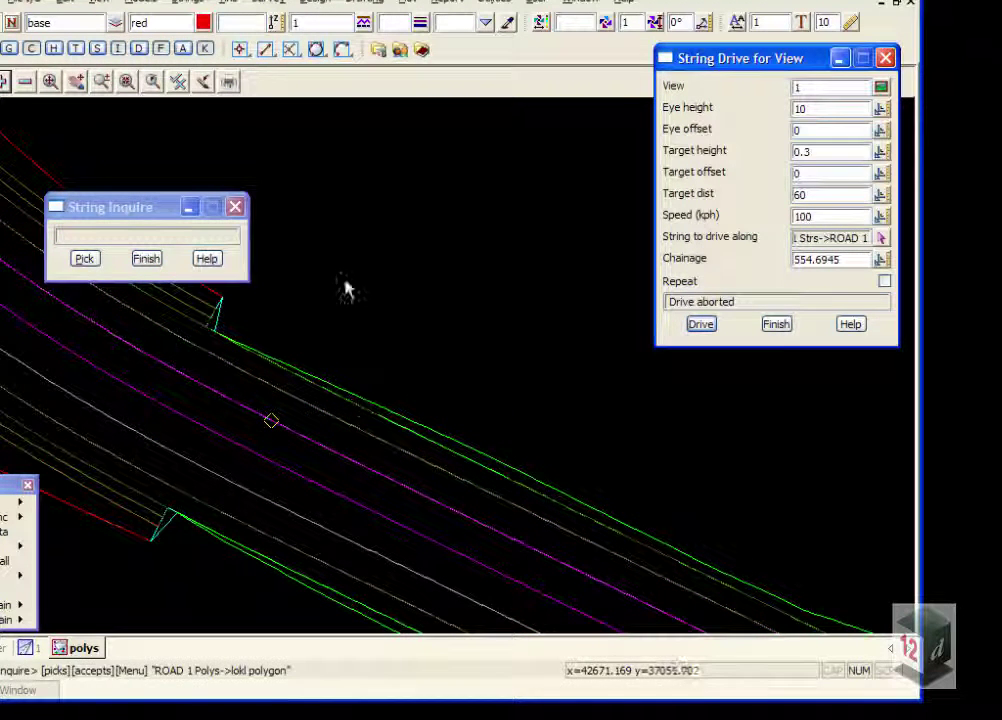
- Review the link names and colours in the fixed part of the RURAL LHS template, leaving it unedited
{"action": "left_click", "coordinate": [316, 4]}
{"action": "mouse_move", "coordinate": [333, 55]}
{"action": "left_click", "coordinate": [495, 100]}
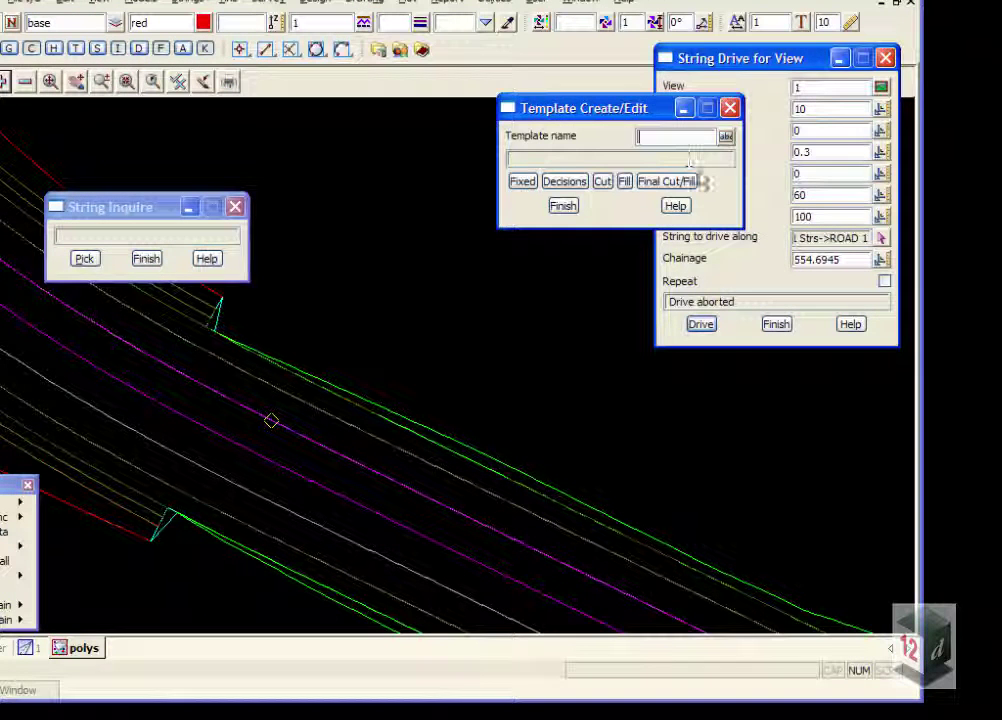
{"action": "left_click", "coordinate": [727, 137]}
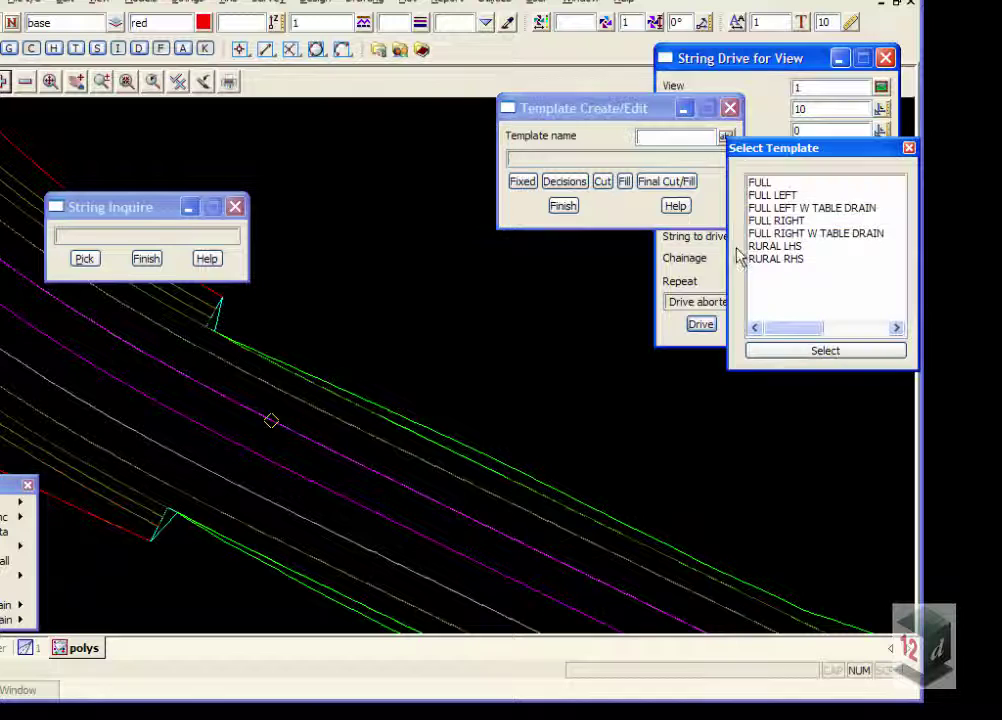
{"action": "left_click", "coordinate": [752, 249]}
{"action": "left_click", "coordinate": [752, 249]}
{"action": "left_click", "coordinate": [523, 181]}
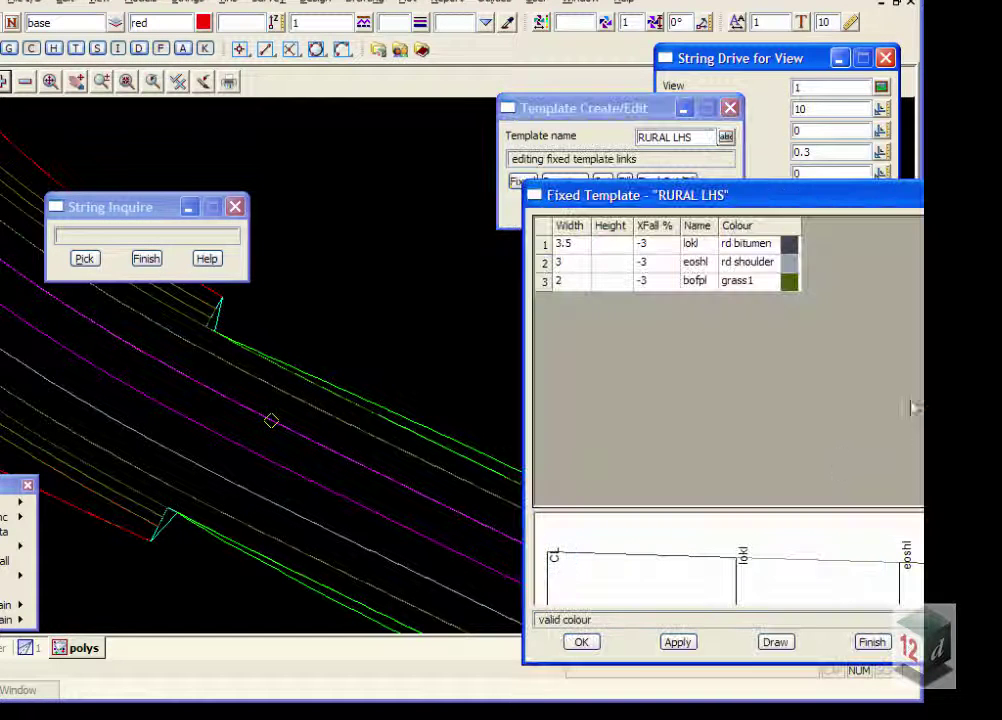
{"action": "left_click", "coordinate": [871, 641]}
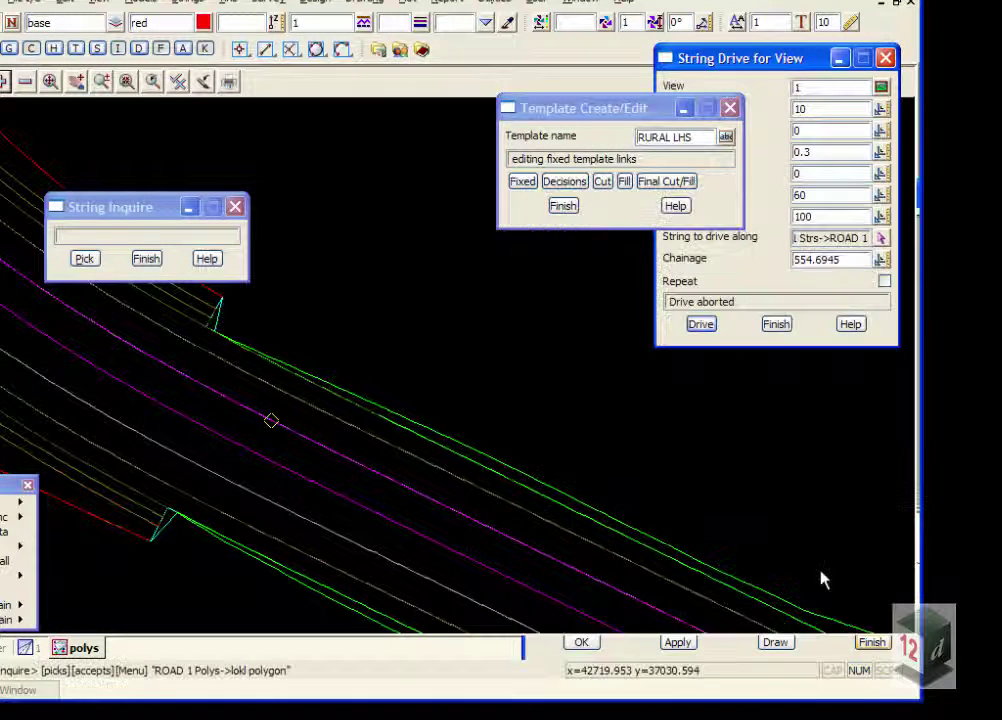
{"action": "left_click", "coordinate": [564, 206]}
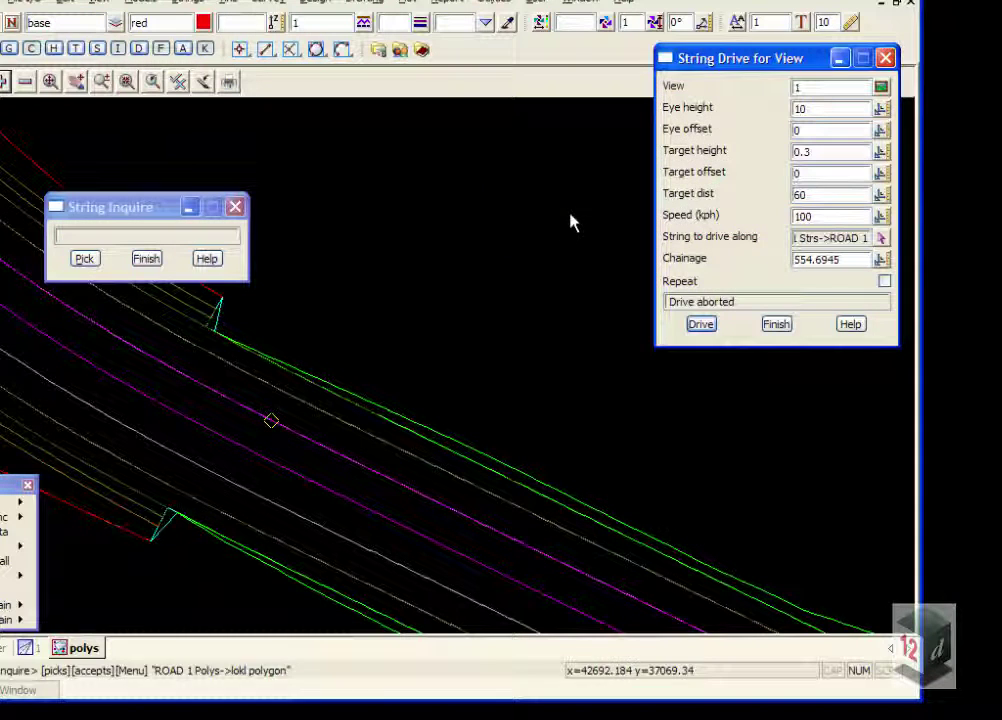
- Close the string inquiry, check the road surface in perspective view 1 and close the string drive settings
{"action": "left_click", "coordinate": [146, 259]}
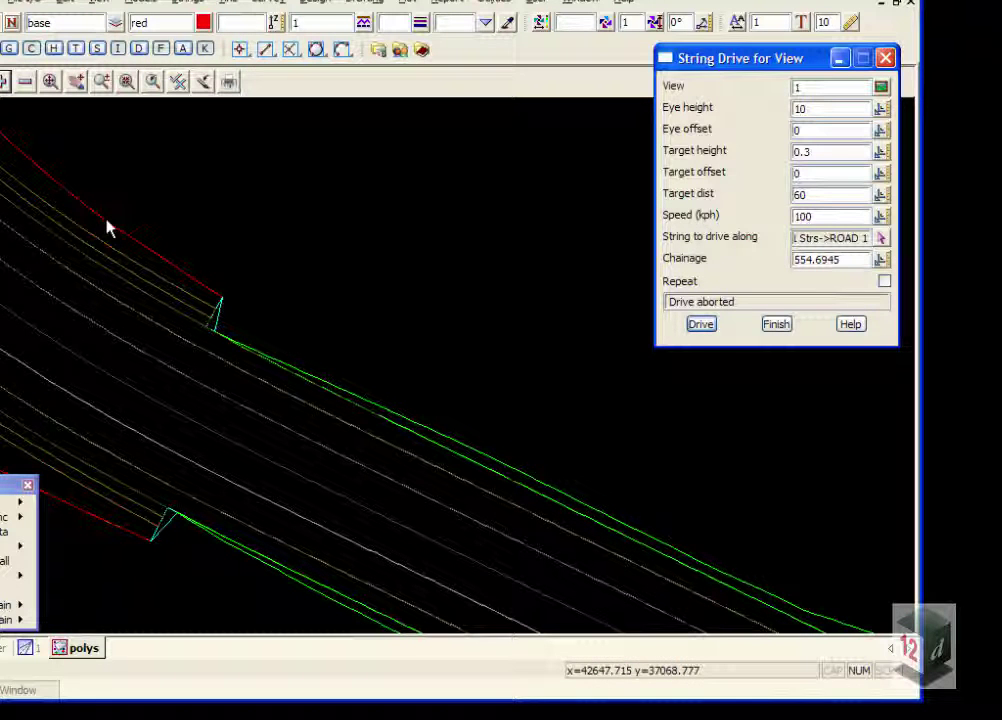
{"action": "left_click", "coordinate": [40, 648]}
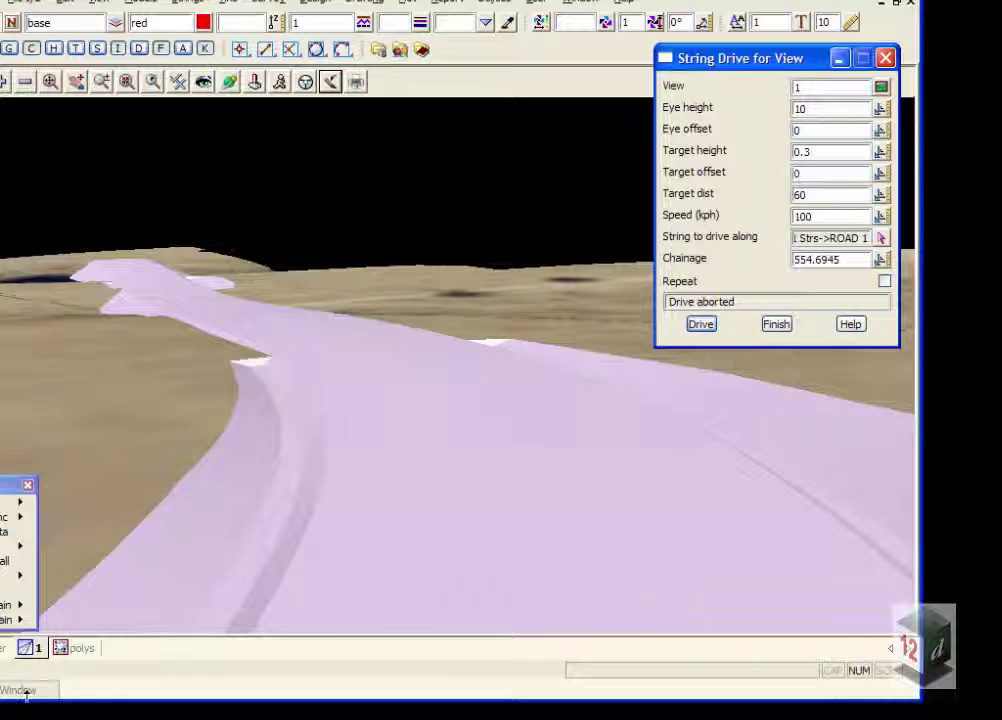
{"action": "left_click", "coordinate": [70, 652]}
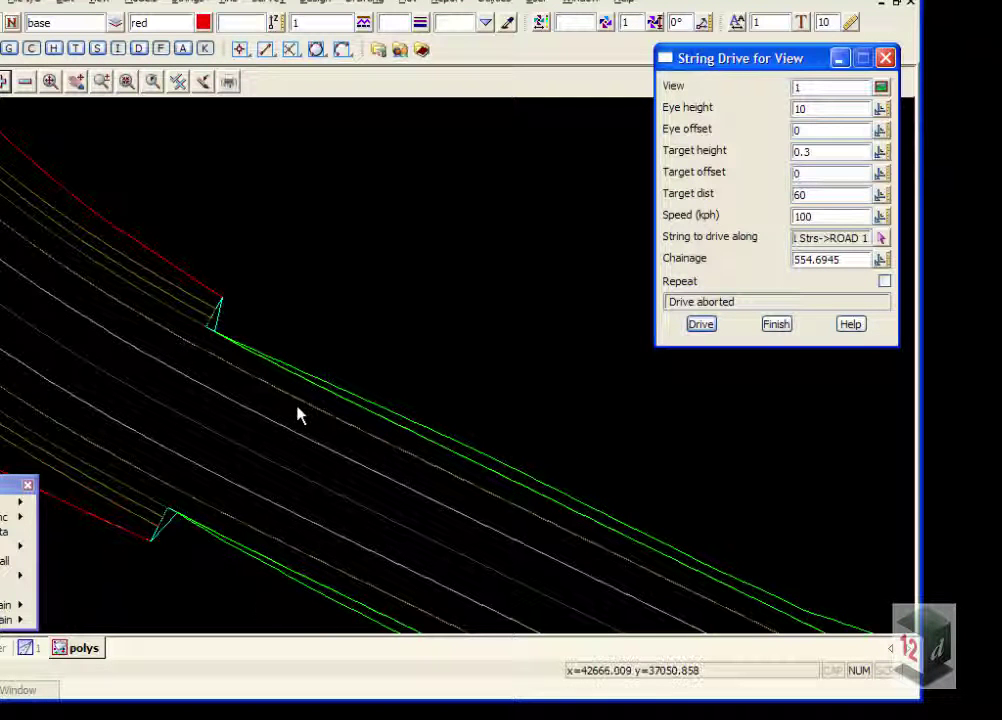
{"action": "left_click", "coordinate": [776, 324]}
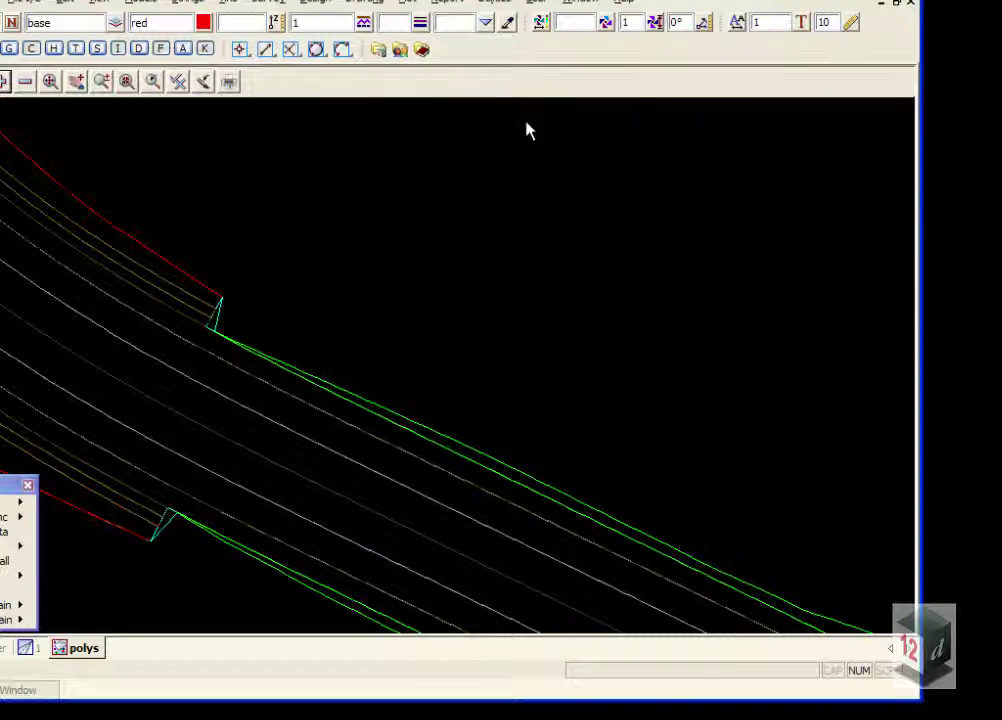
- Set up colouring of triangles by polygons for the Combined tin, using the polygons' own colour
{"action": "left_click", "coordinate": [230, 6]}
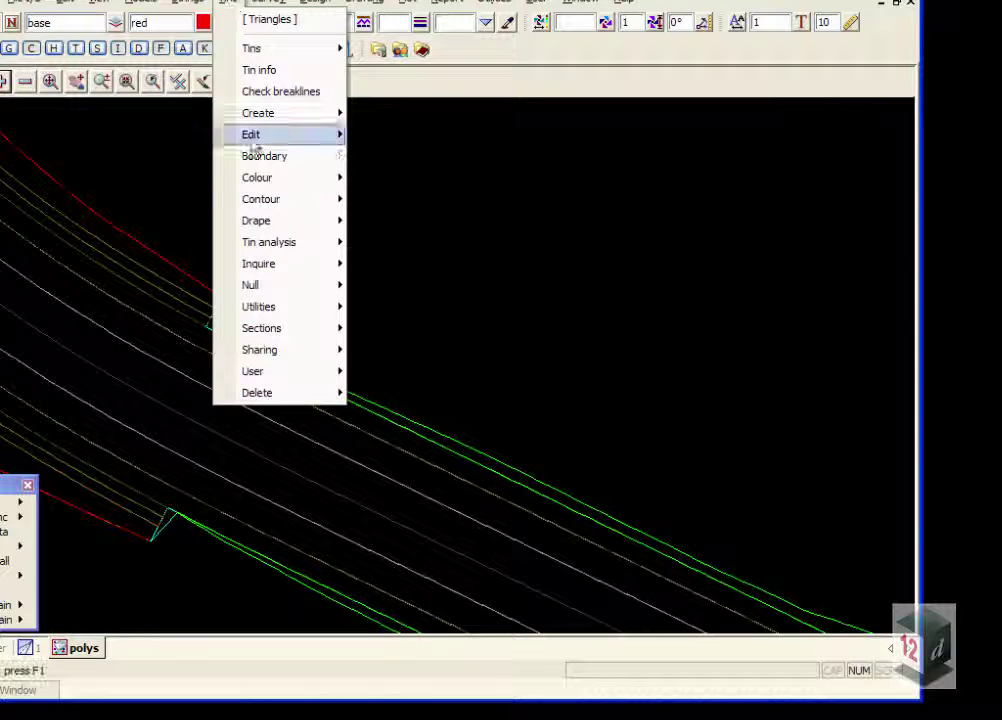
{"action": "mouse_move", "coordinate": [291, 182]}
{"action": "left_click", "coordinate": [430, 228]}
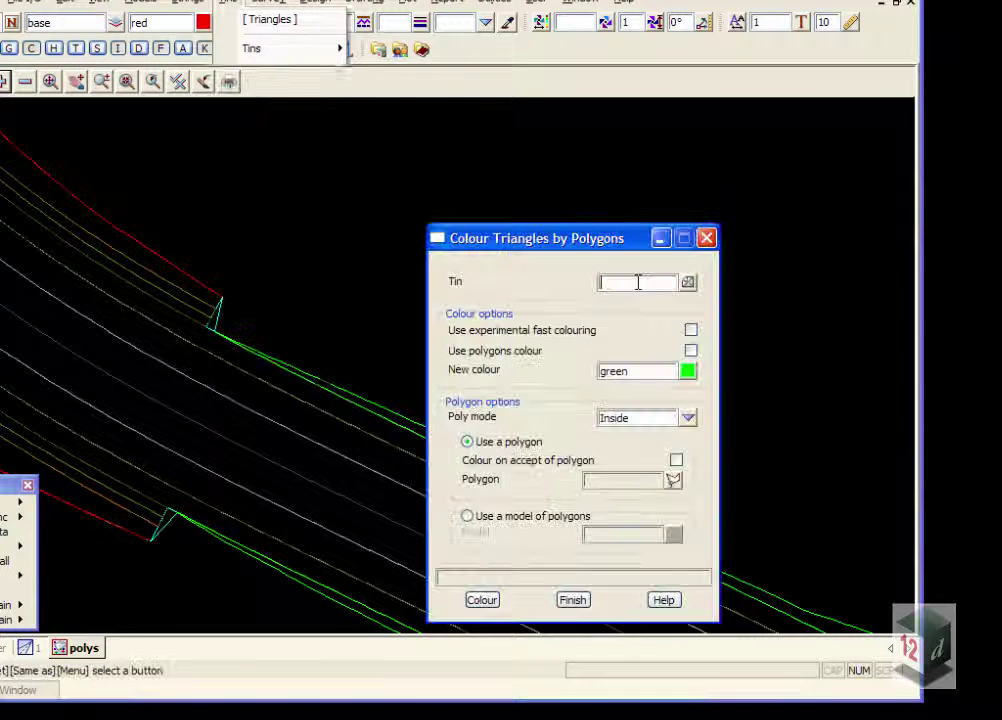
{"action": "left_click_drag", "start_coordinate": [584, 246], "coordinate": [598, 81]}
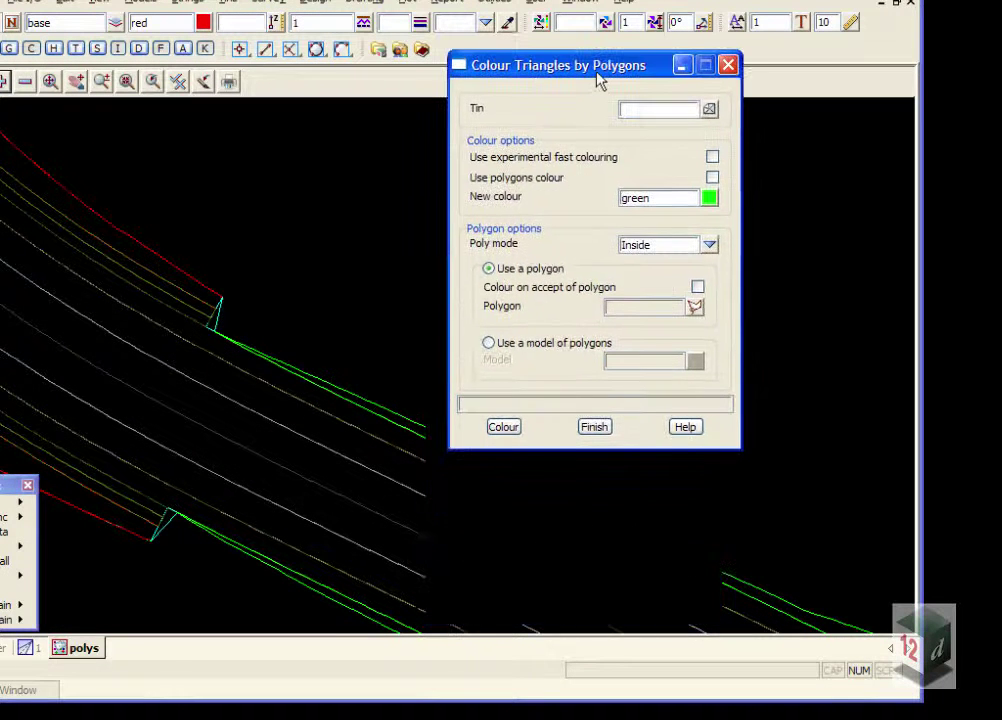
{"action": "left_click", "coordinate": [709, 109]}
{"action": "double_click", "coordinate": [741, 156]}
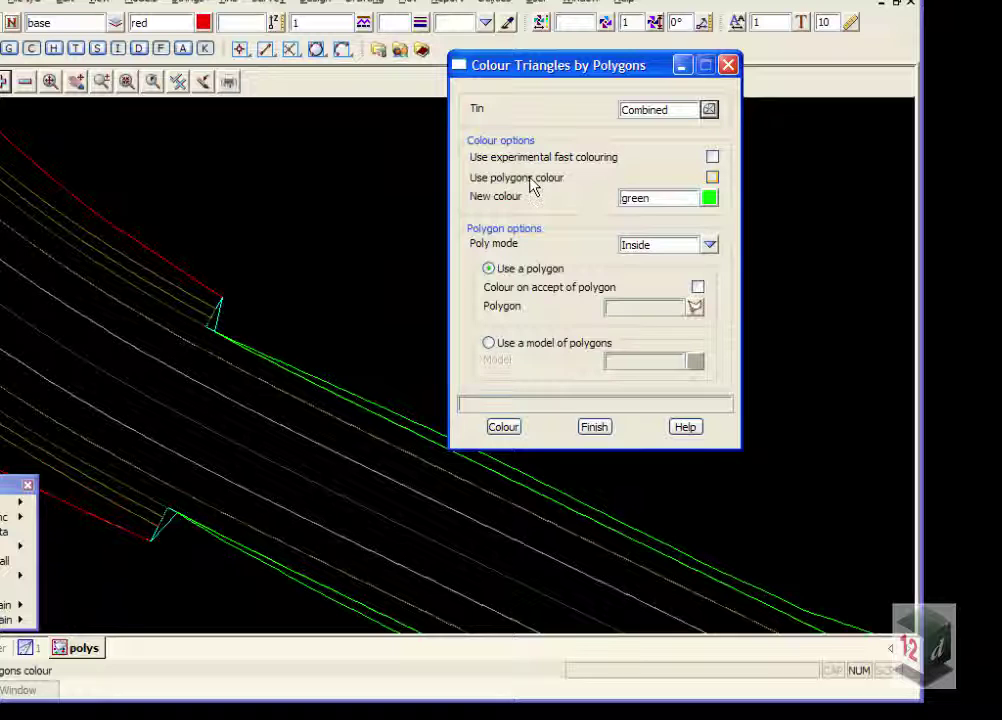
{"action": "left_click", "coordinate": [712, 179]}
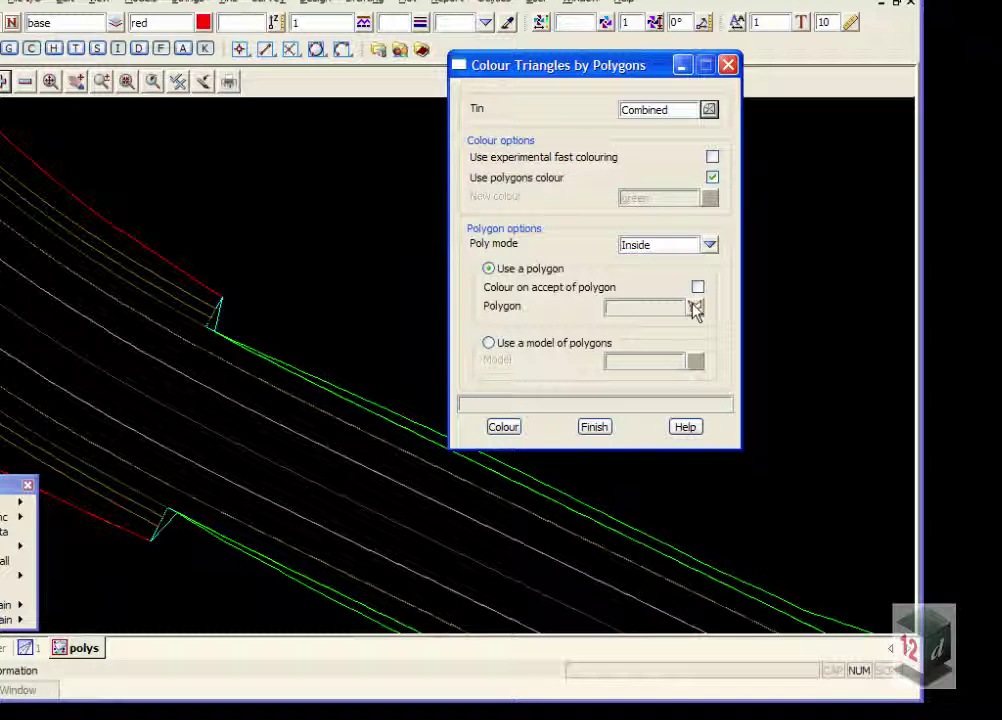
- Colour the tin triangles using the model of polygons ROAD 1 Polys
{"action": "left_click", "coordinate": [490, 344]}
{"action": "left_click", "coordinate": [694, 361]}
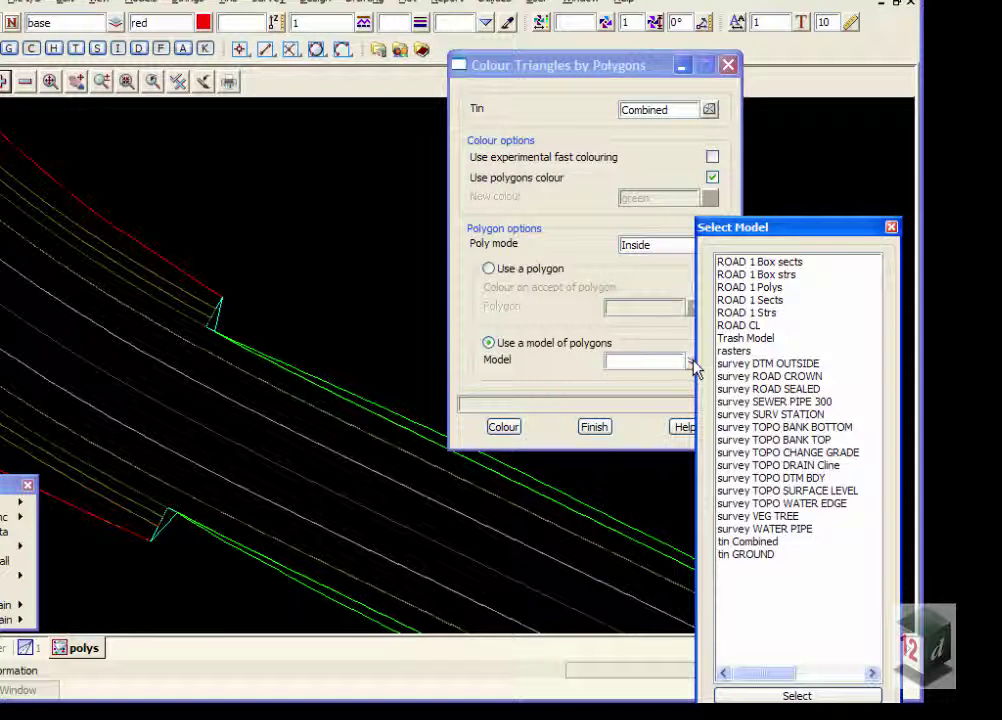
{"action": "left_click", "coordinate": [751, 289]}
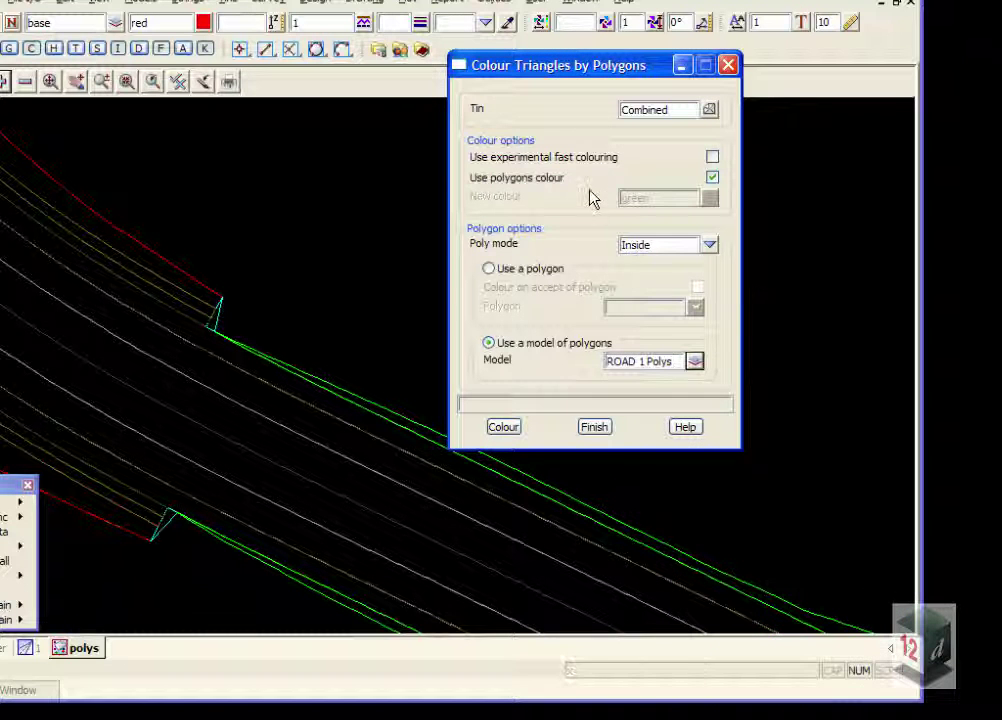
{"action": "left_click", "coordinate": [504, 428]}
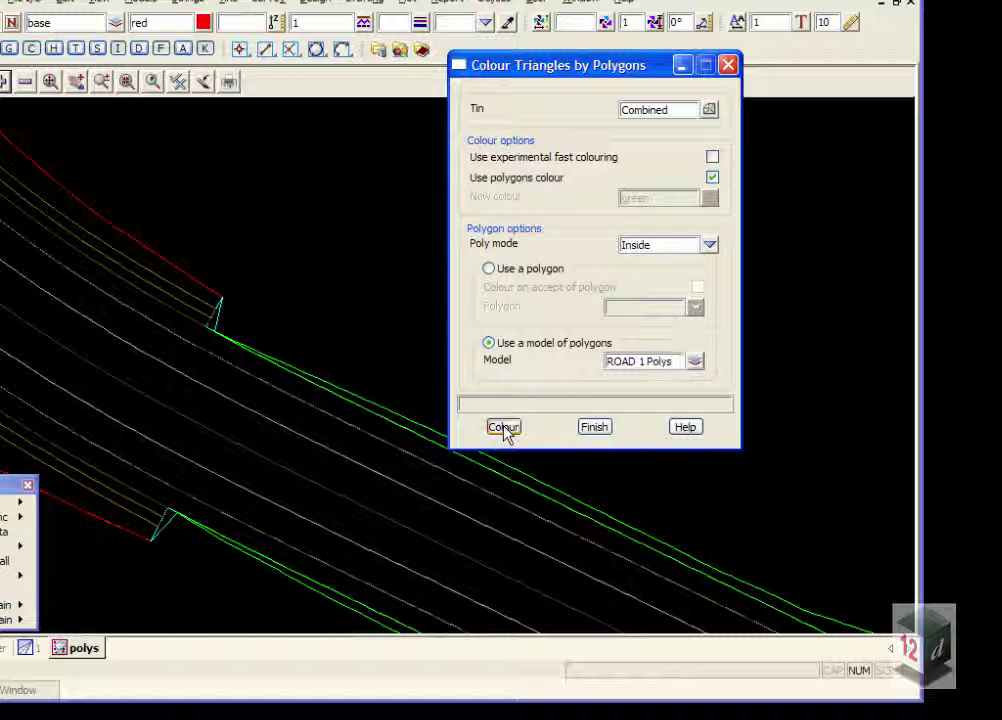
{"action": "left_click", "coordinate": [504, 428]}
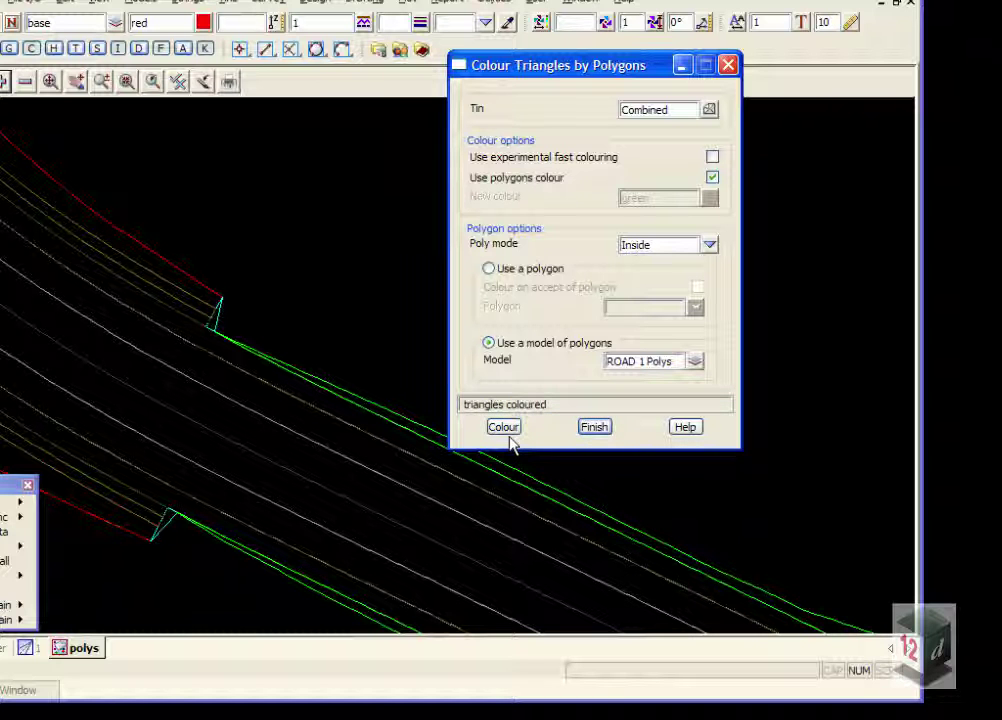
{"action": "left_click", "coordinate": [595, 430]}
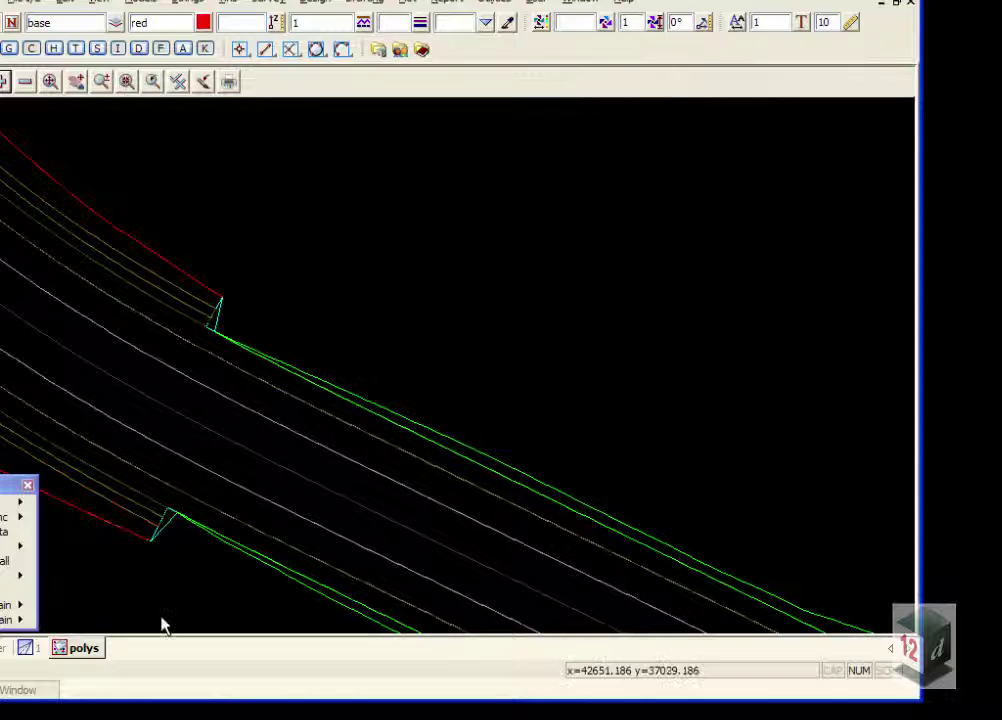
- Drive along the ROAD 1 string in perspective view 1 at 100 kph to inspect the coloured road, stopping partway
{"action": "left_click", "coordinate": [28, 649]}
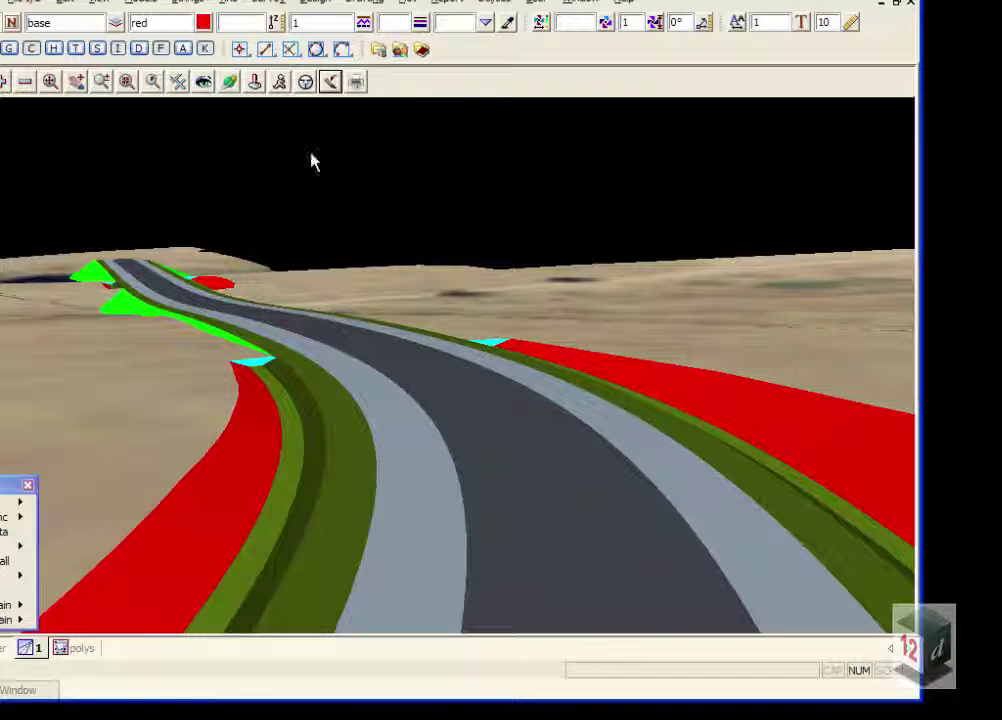
{"action": "left_click", "coordinate": [305, 81]}
{"action": "left_click_drag", "start_coordinate": [472, 108], "coordinate": [827, 16]}
{"action": "left_click", "coordinate": [708, 272]}
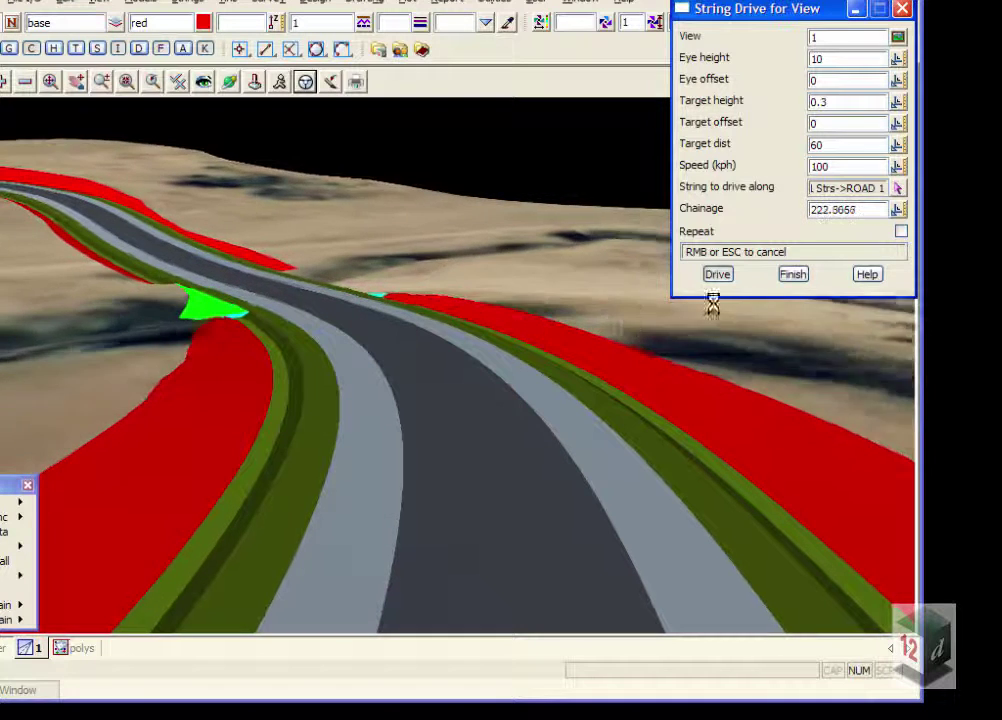
{"action": "right_click", "coordinate": [600, 198]}
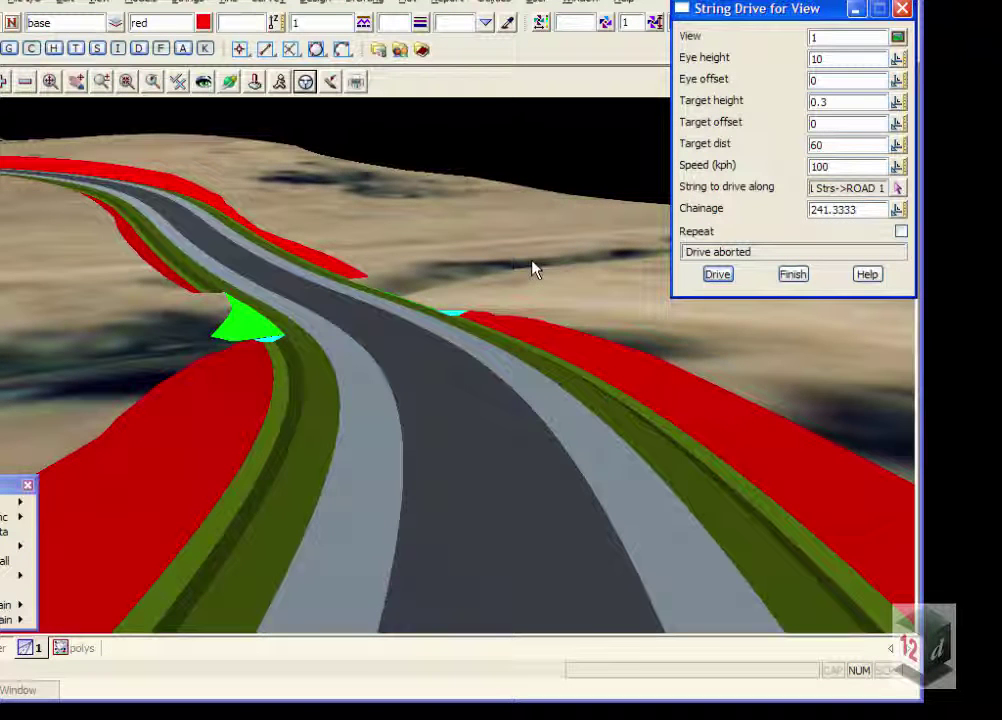
- Open the tin render settings and choose the Combined tin to apply them to
{"action": "left_click", "coordinate": [100, 3]}
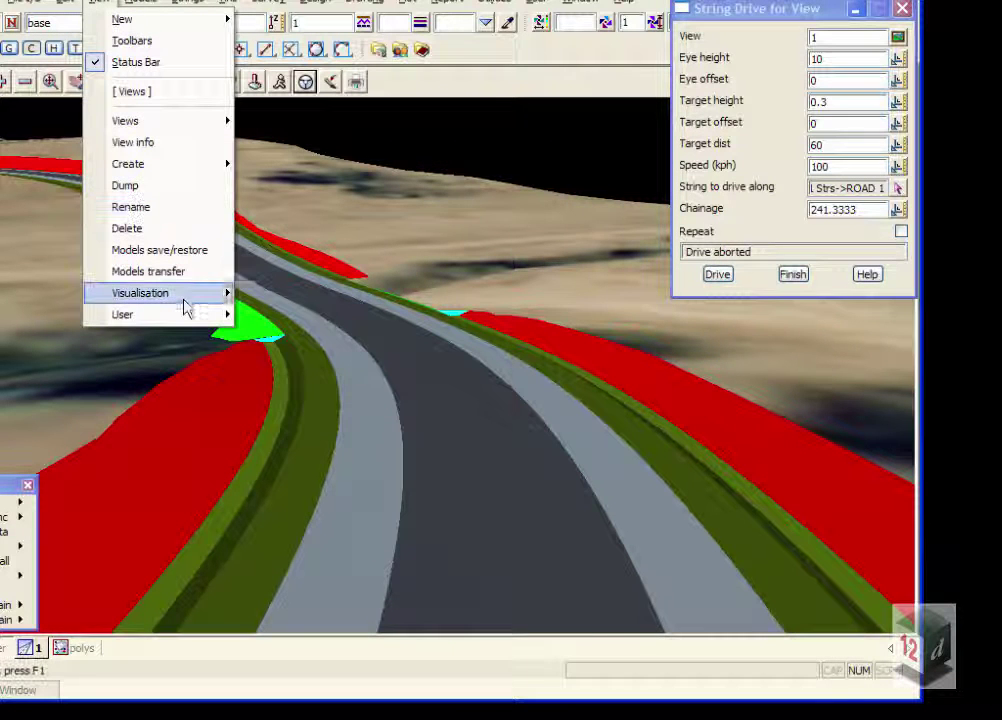
{"action": "mouse_move", "coordinate": [180, 295]}
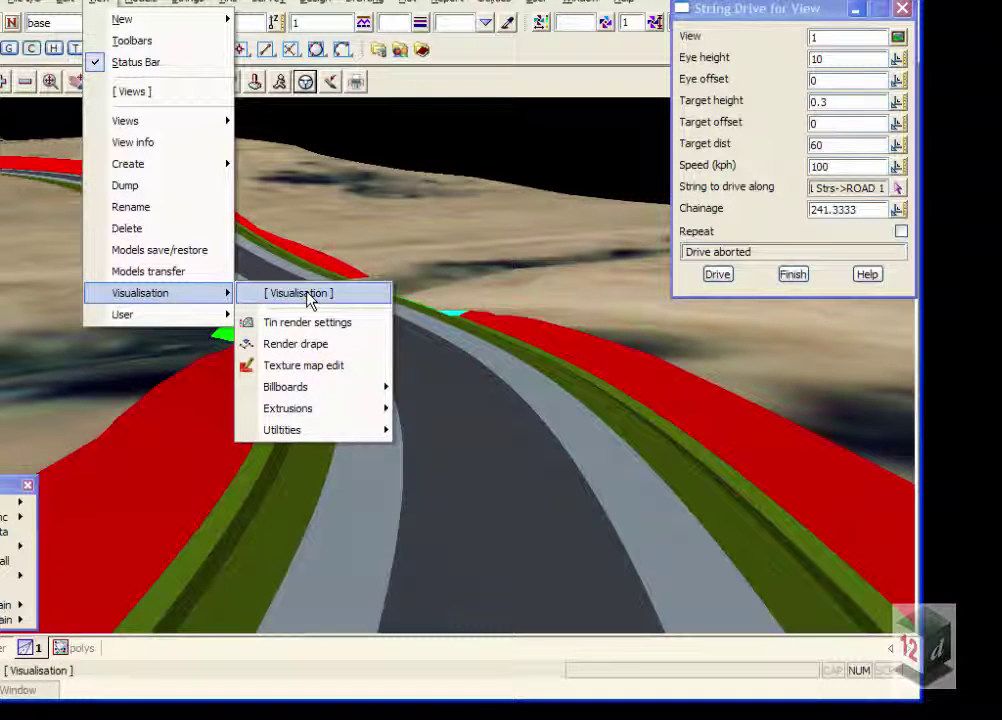
{"action": "left_click", "coordinate": [308, 325]}
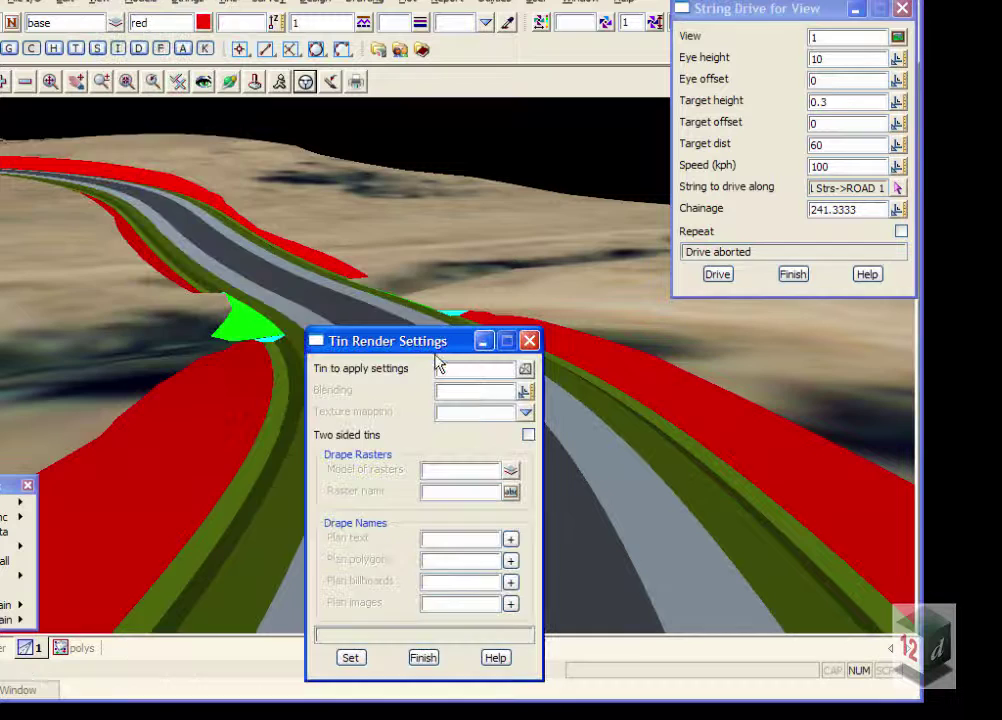
{"action": "mouse_move", "coordinate": [430, 341]}
{"action": "left_mouse_down"}
{"action": "mouse_move", "coordinate": [340, 295]}
{"action": "mouse_move", "coordinate": [212, 157]}
{"action": "left_mouse_up"}
{"action": "left_click", "coordinate": [270, 160]}
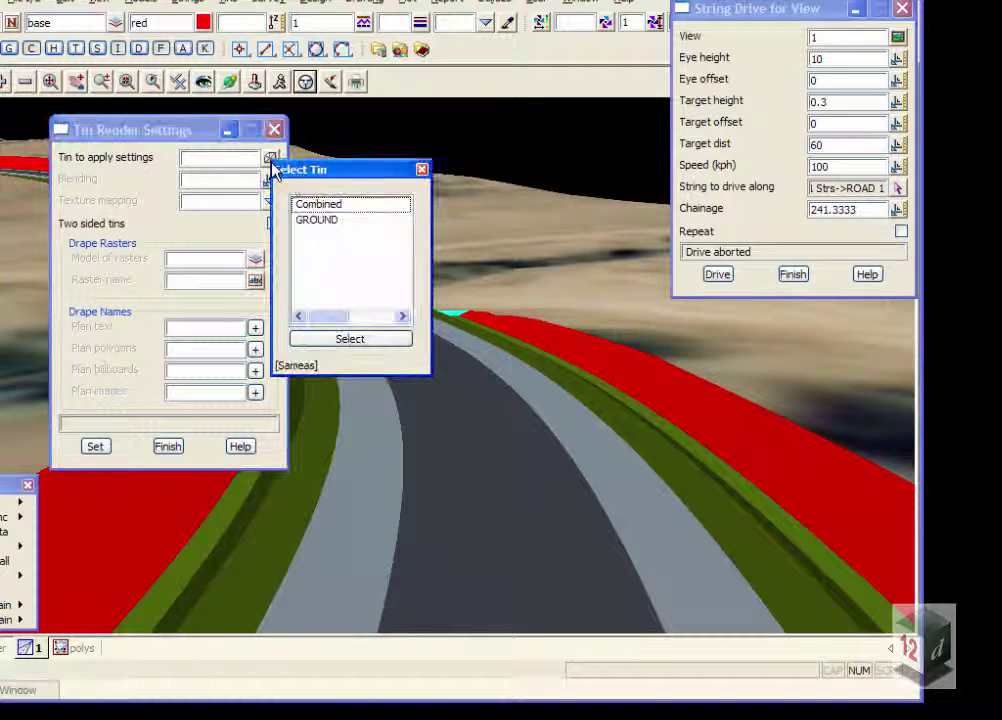
{"action": "left_click", "coordinate": [322, 205]}
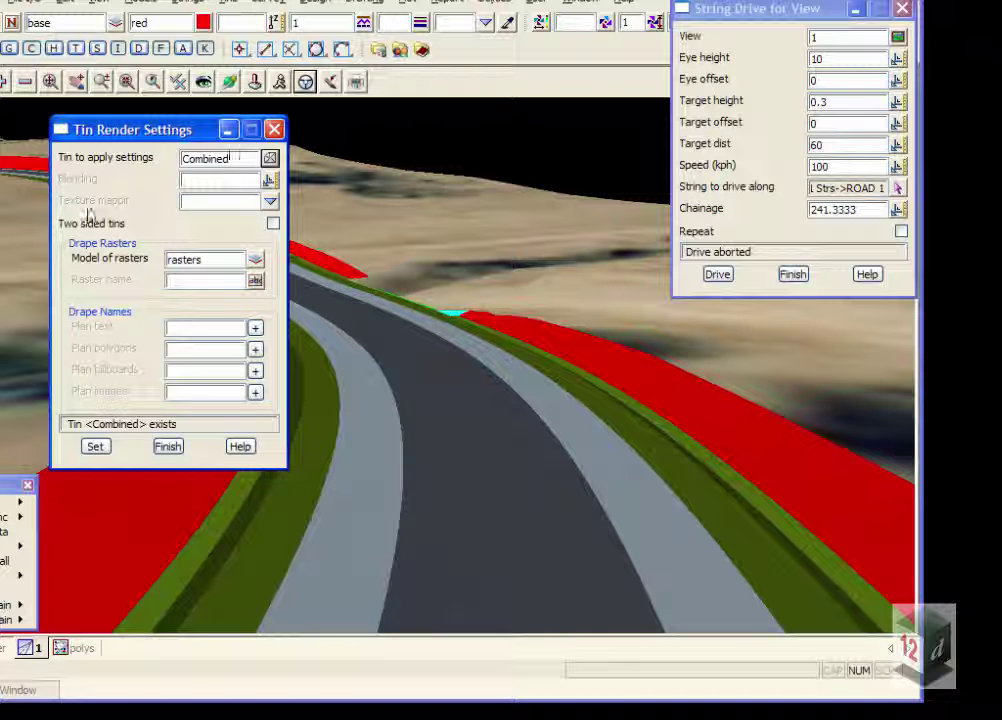
- Set the Combined tin's texture mapping to 12D Texture and open that texture map table for editing
{"action": "left_click", "coordinate": [222, 201]}
{"action": "left_click", "coordinate": [271, 203]}
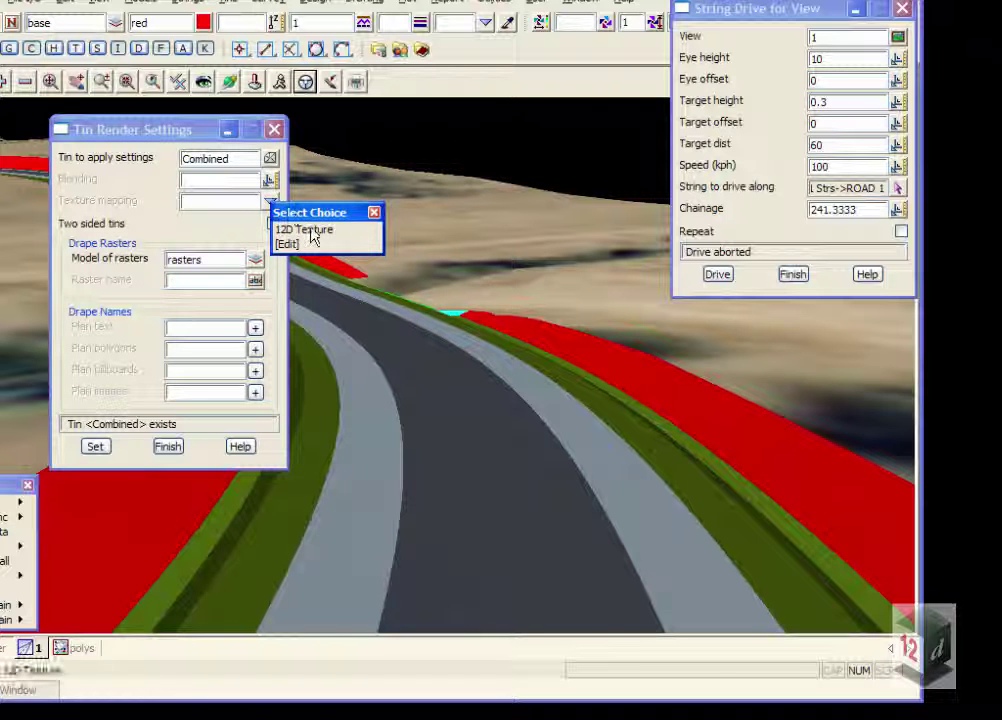
{"action": "left_click", "coordinate": [306, 230]}
{"action": "left_click", "coordinate": [271, 203]}
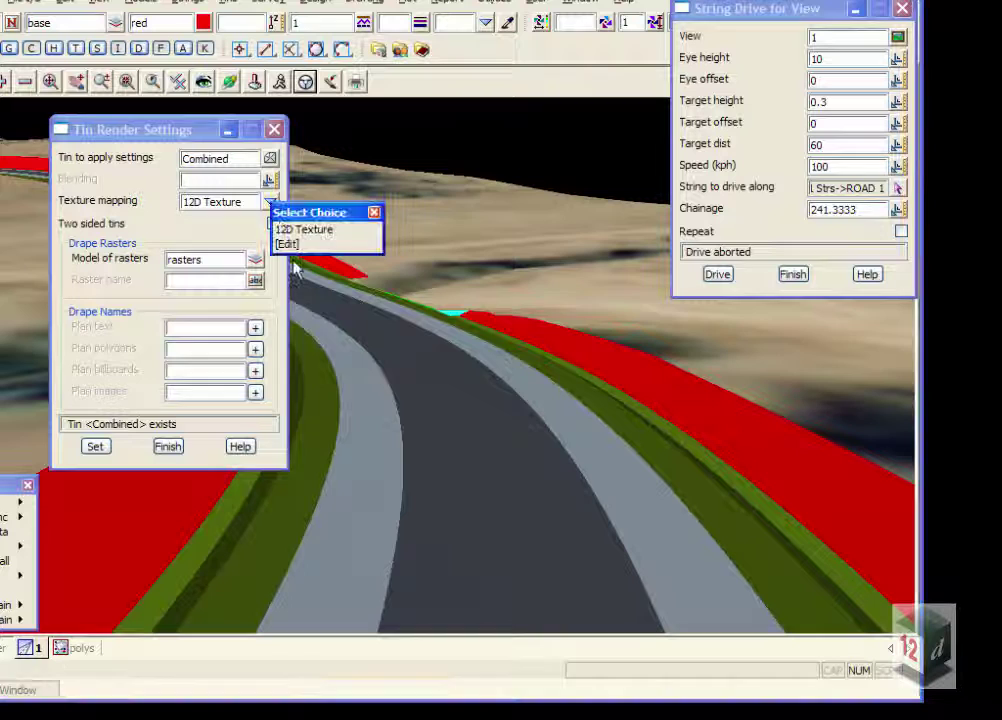
{"action": "left_click", "coordinate": [286, 243]}
{"action": "left_click_drag", "start_coordinate": [487, 267], "coordinate": [527, 110]}
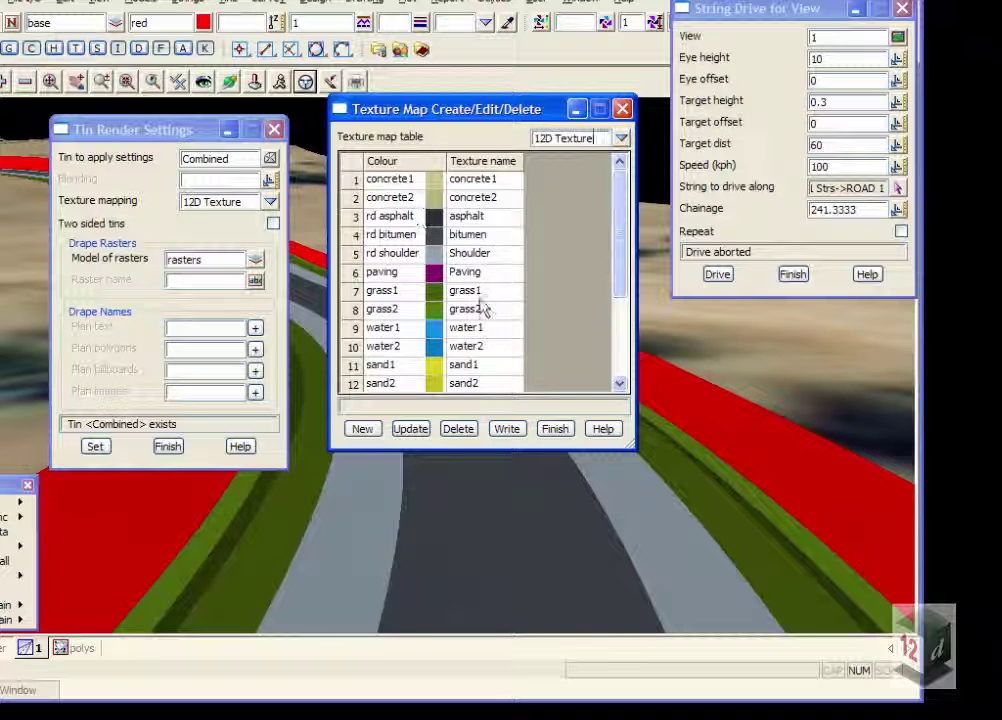
- Examine the road textures available for the rd bitumen and rd shoulder colours in the texture map
{"action": "left_click", "coordinate": [476, 240]}
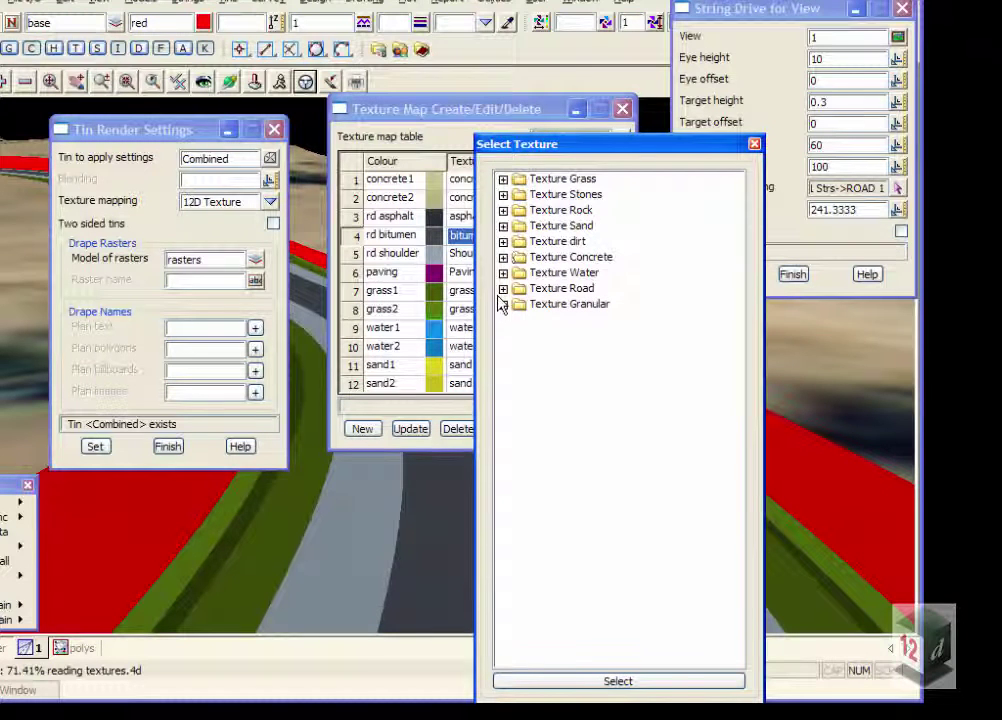
{"action": "left_click", "coordinate": [503, 289]}
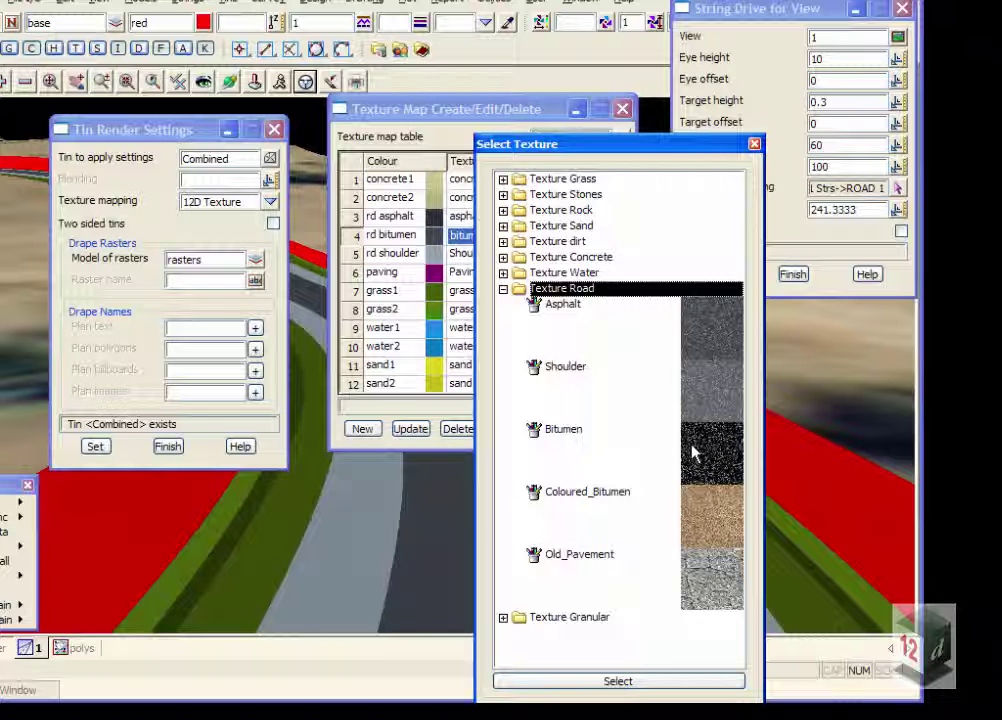
{"action": "left_click", "coordinate": [503, 289]}
{"action": "left_click", "coordinate": [405, 254]}
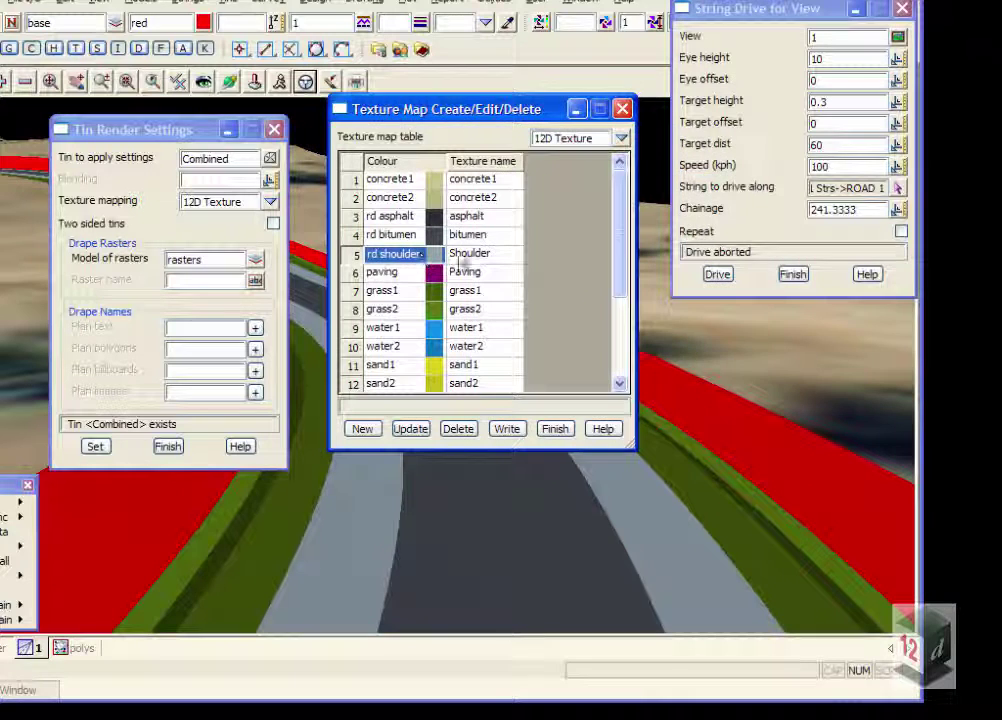
{"action": "left_click", "coordinate": [465, 254]}
{"action": "left_click", "coordinate": [465, 254]}
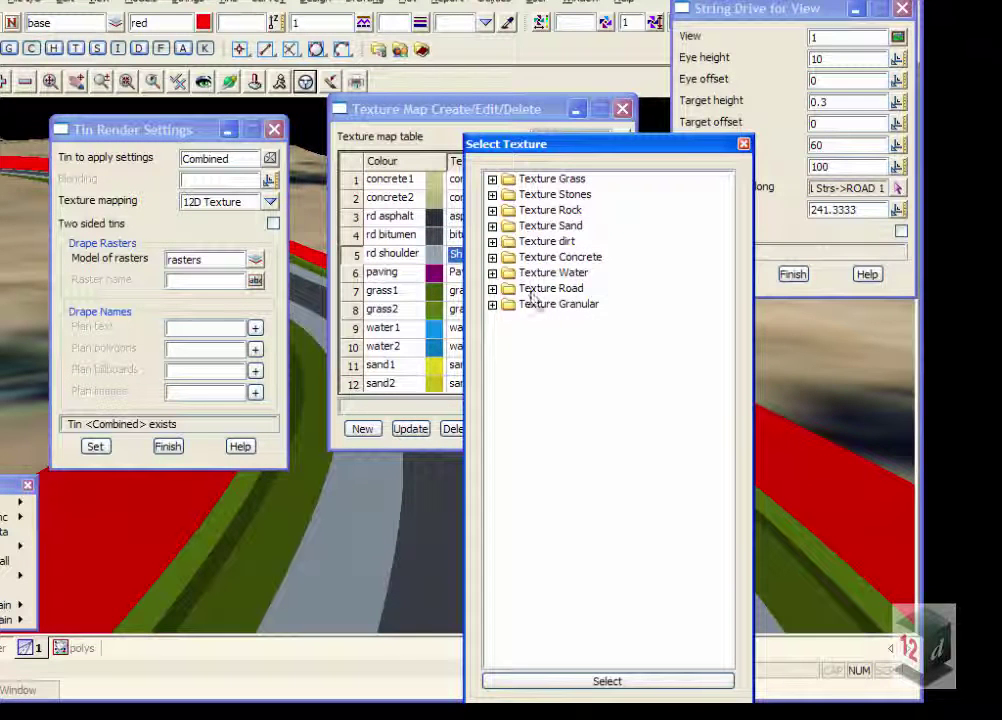
{"action": "left_click", "coordinate": [492, 289]}
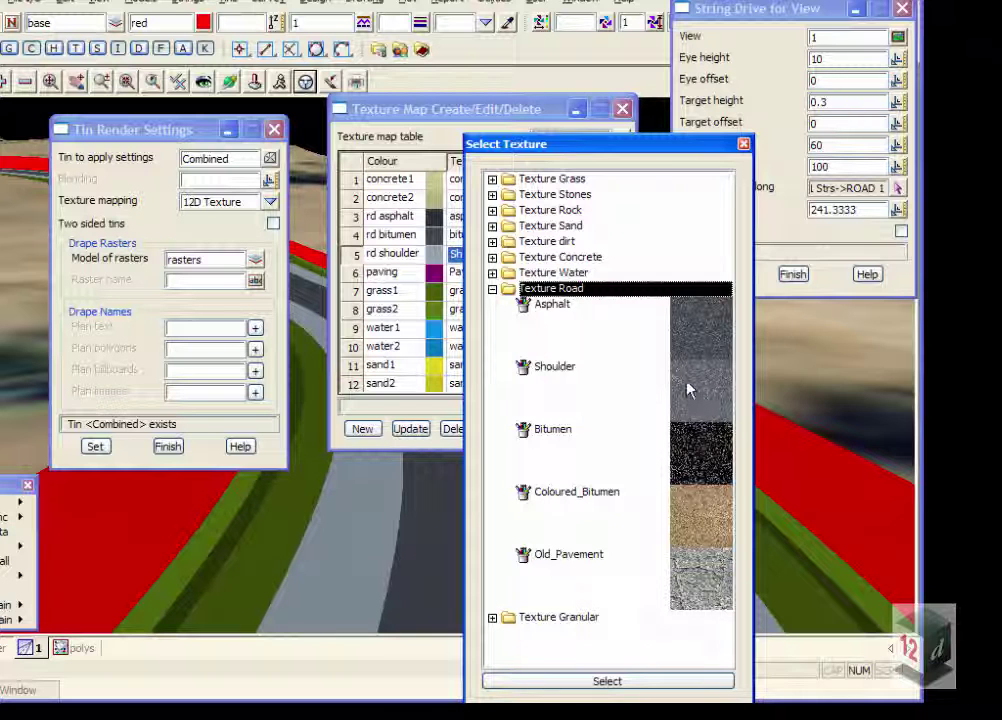
{"action": "left_click", "coordinate": [492, 289]}
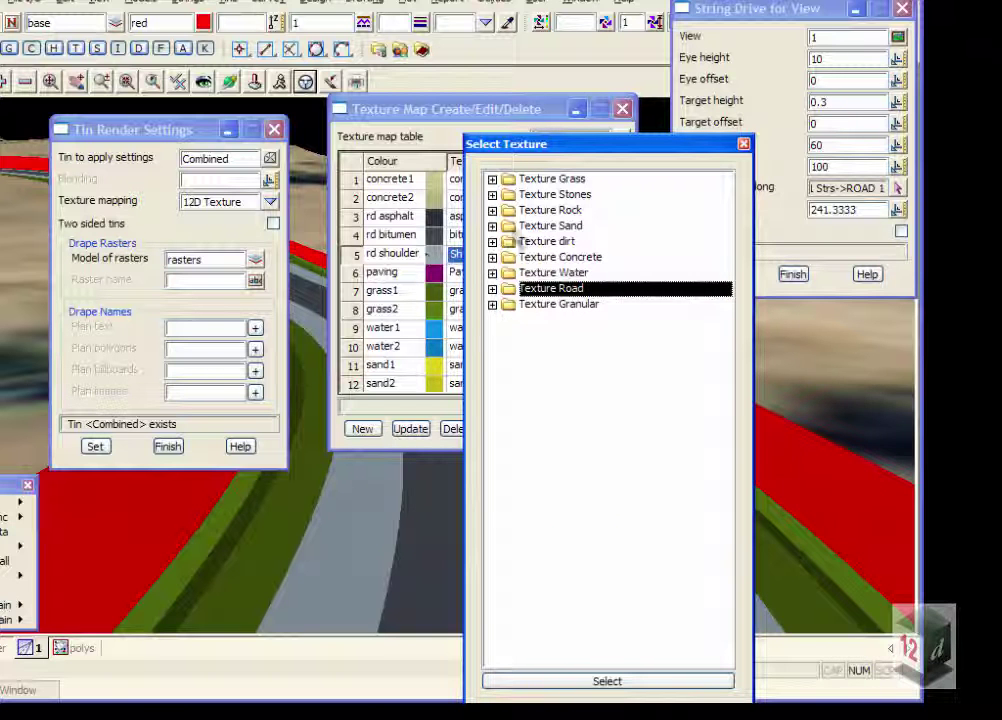
- Look through the sand, rock, stones and grass textures, then close the texture selection without choosing one
{"action": "left_click", "coordinate": [492, 226]}
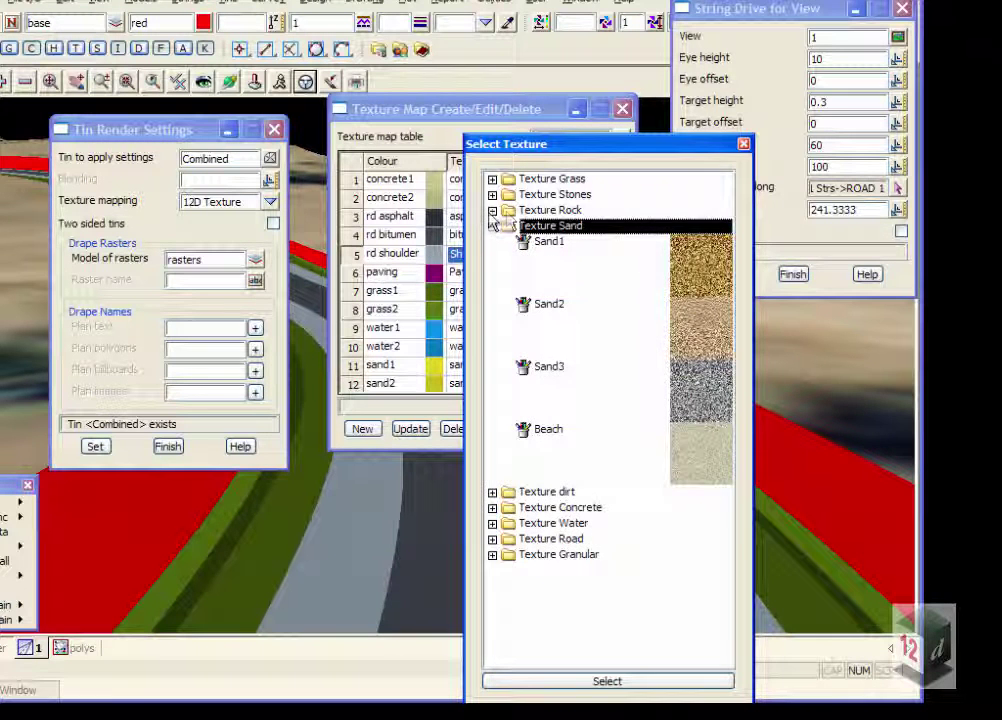
{"action": "left_click", "coordinate": [492, 210]}
{"action": "left_click", "coordinate": [492, 194]}
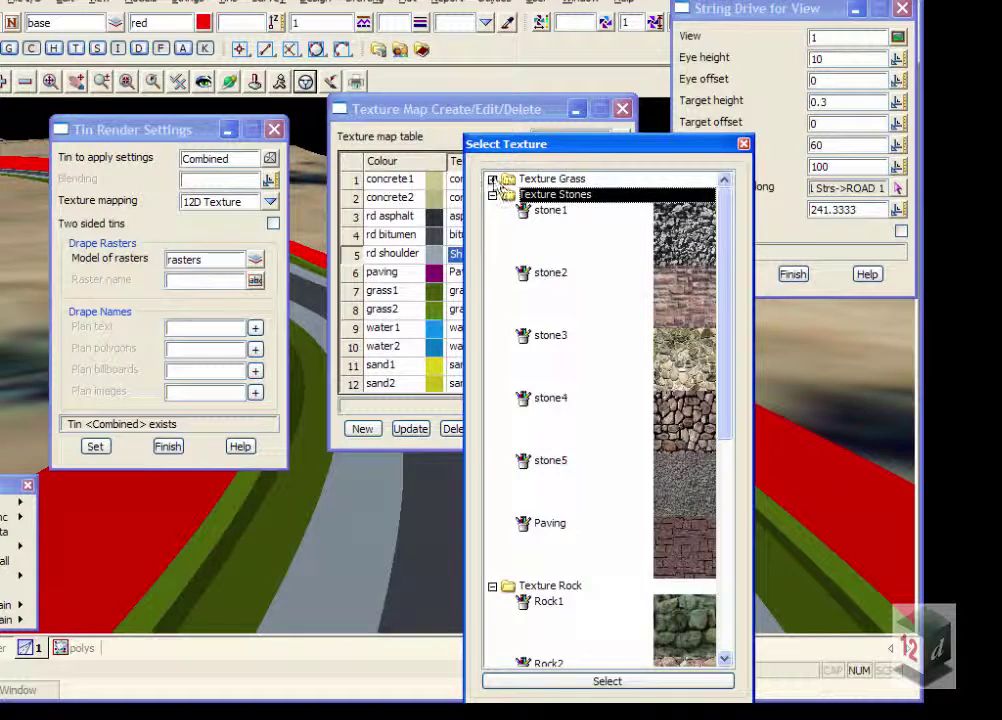
{"action": "left_click", "coordinate": [492, 178]}
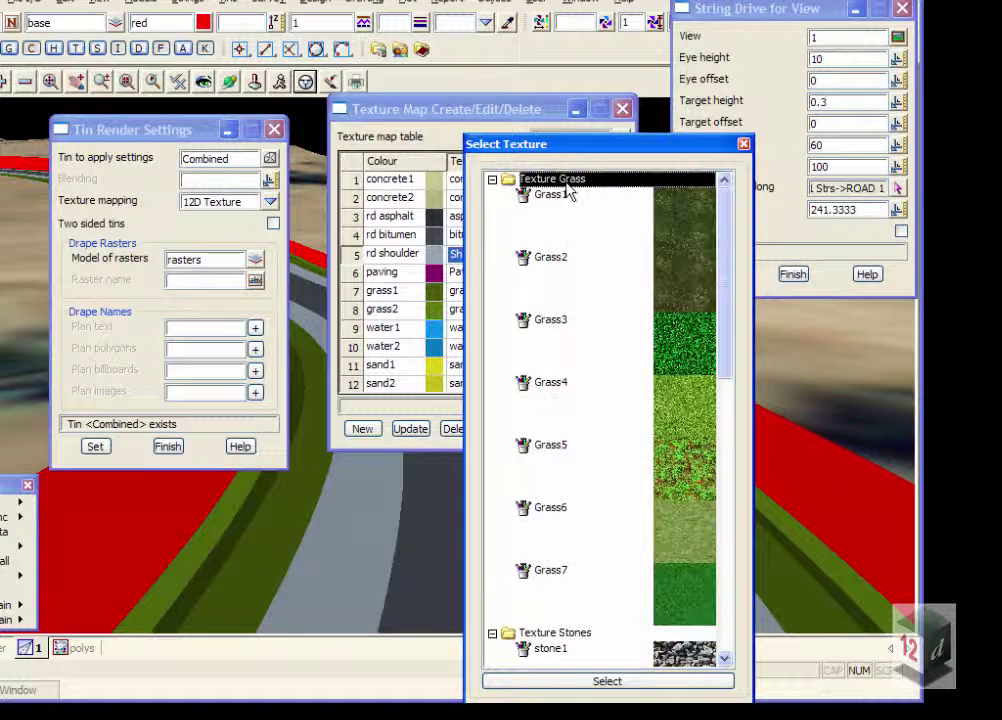
{"action": "left_click", "coordinate": [492, 178]}
{"action": "left_click", "coordinate": [492, 194]}
{"action": "left_click", "coordinate": [492, 210]}
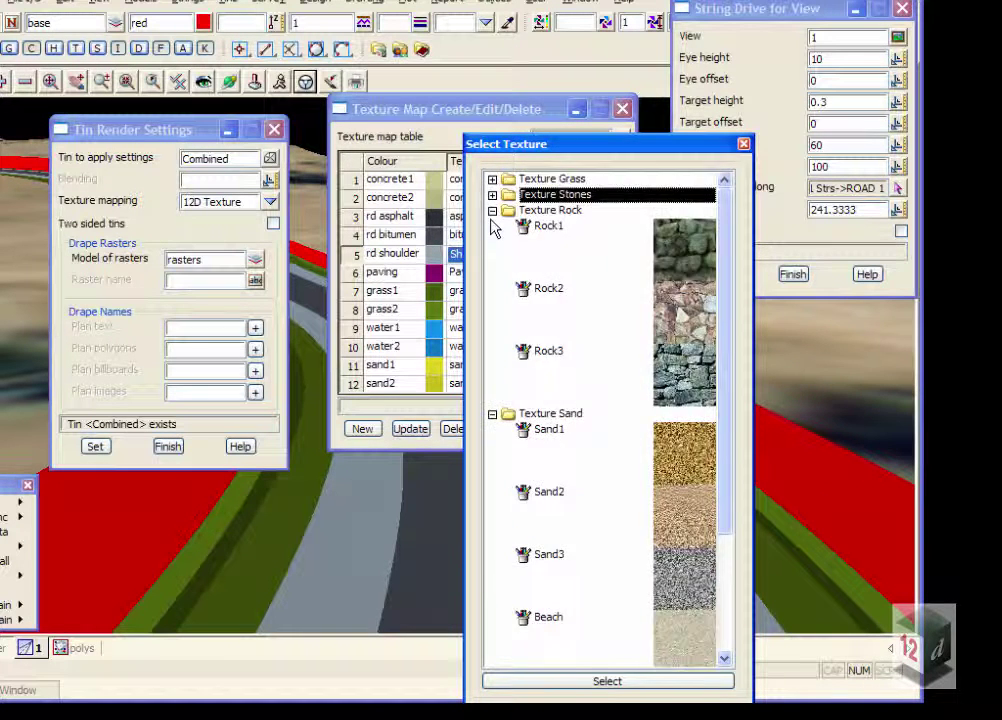
{"action": "left_click", "coordinate": [492, 226]}
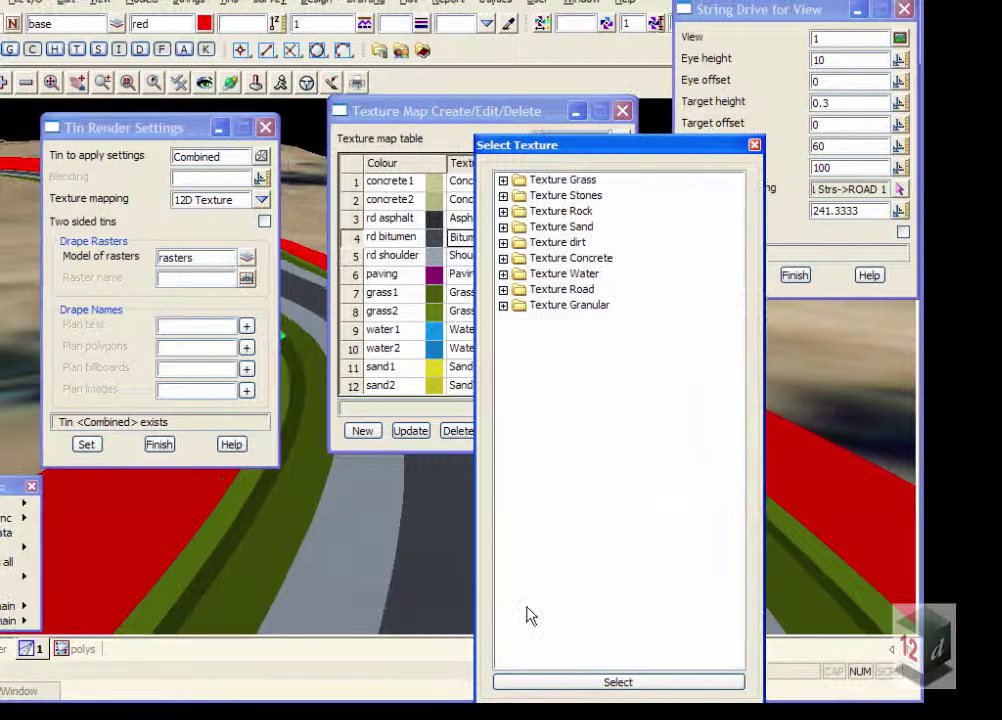
{"action": "left_click", "coordinate": [755, 146]}
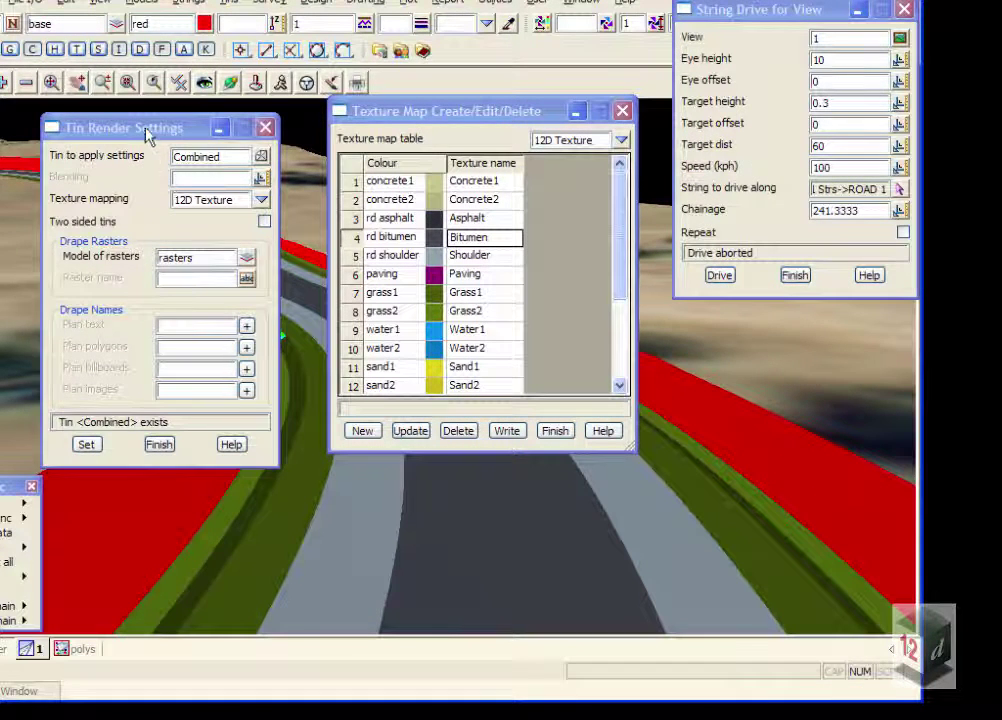
- Enlarge the texture map table and add an entry mapping the colour red to the Dirt1 texture
{"action": "left_click_drag", "start_coordinate": [144, 129], "coordinate": [37, 107]}
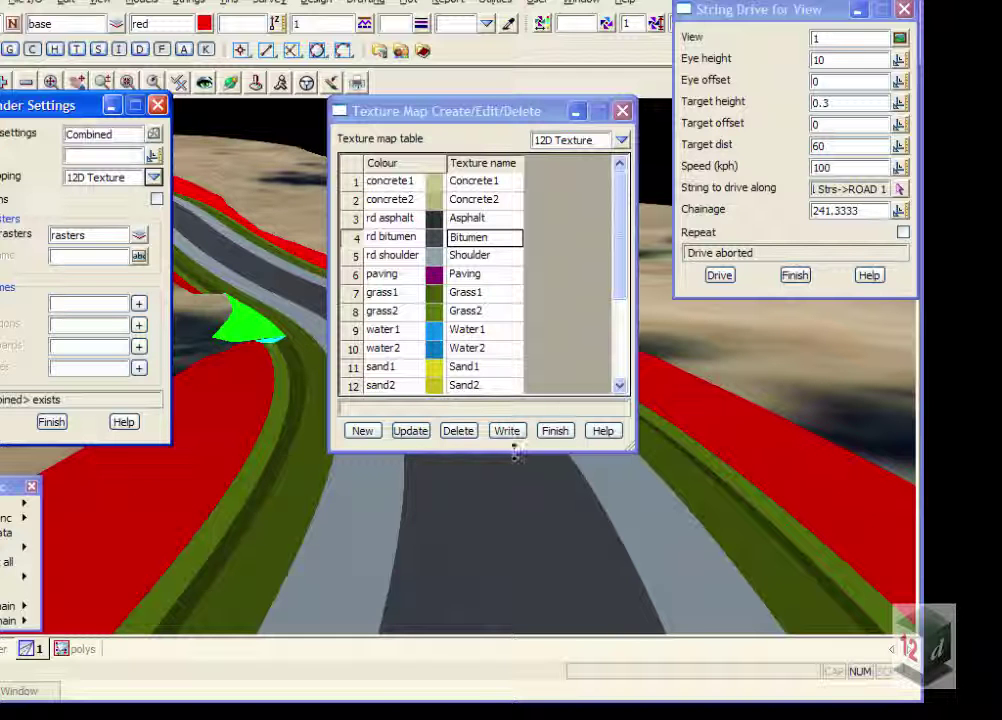
{"action": "left_click_drag", "start_coordinate": [514, 451], "coordinate": [511, 624]}
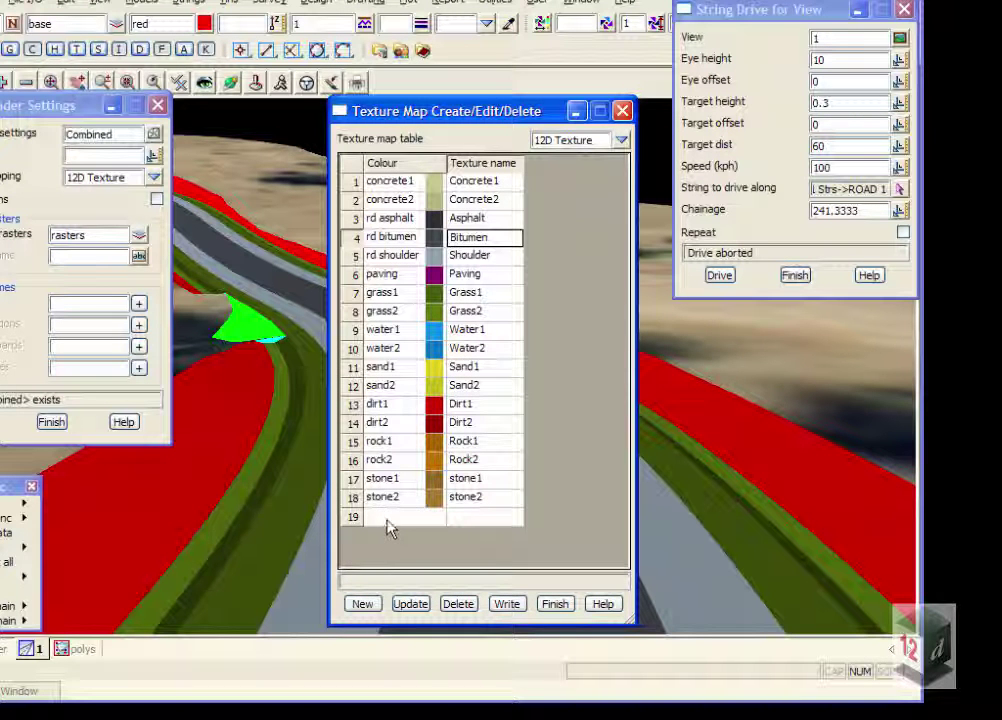
{"action": "left_click", "coordinate": [387, 521]}
{"action": "type", "text": "red"}
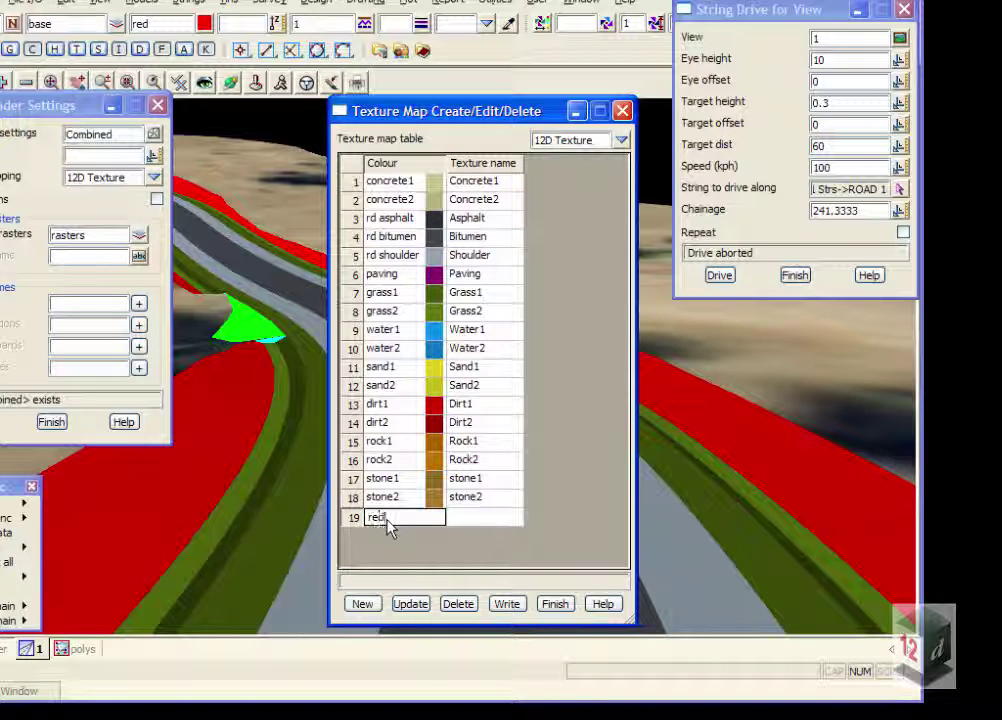
{"action": "key", "text": "Tab"}
{"action": "right_click", "coordinate": [467, 519]}
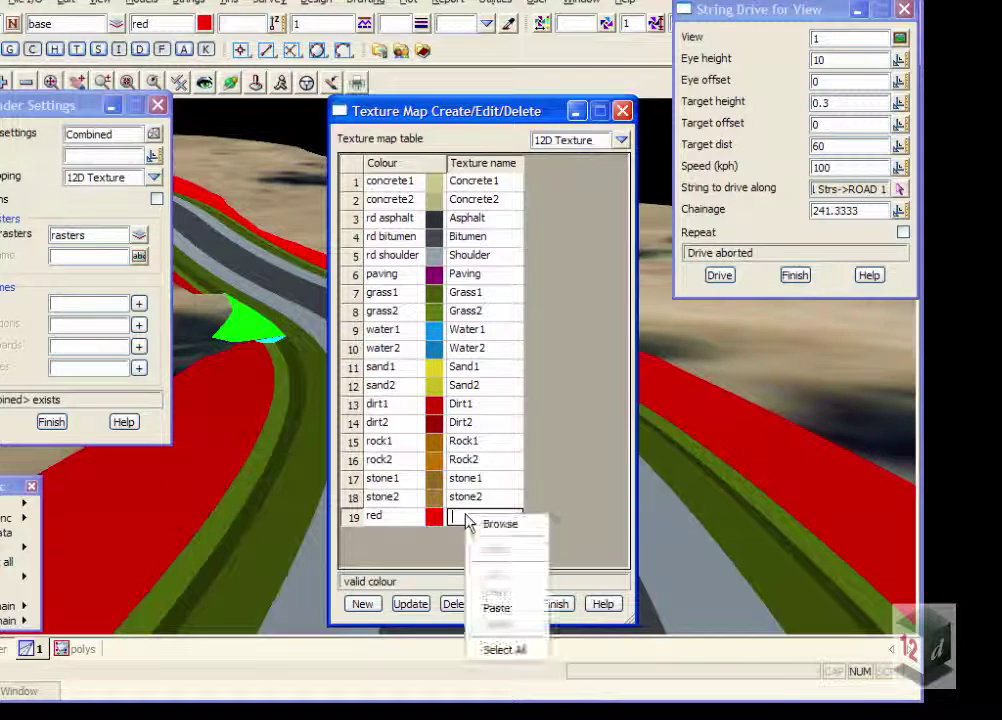
{"action": "left_click", "coordinate": [490, 527]}
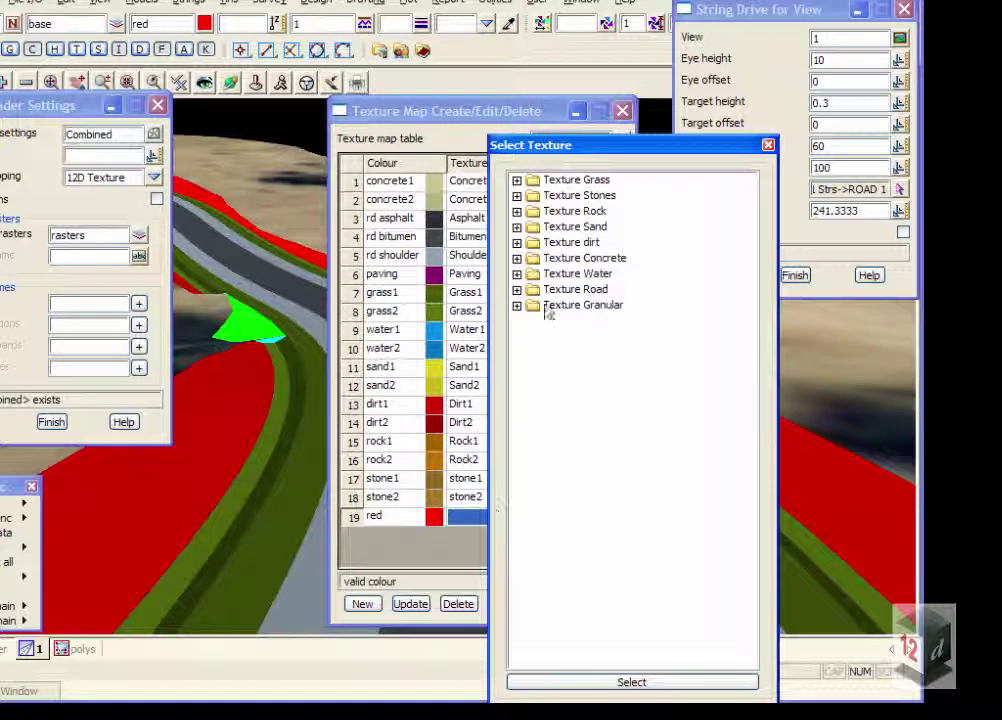
{"action": "left_click", "coordinate": [516, 242]}
{"action": "double_click", "coordinate": [712, 284]}
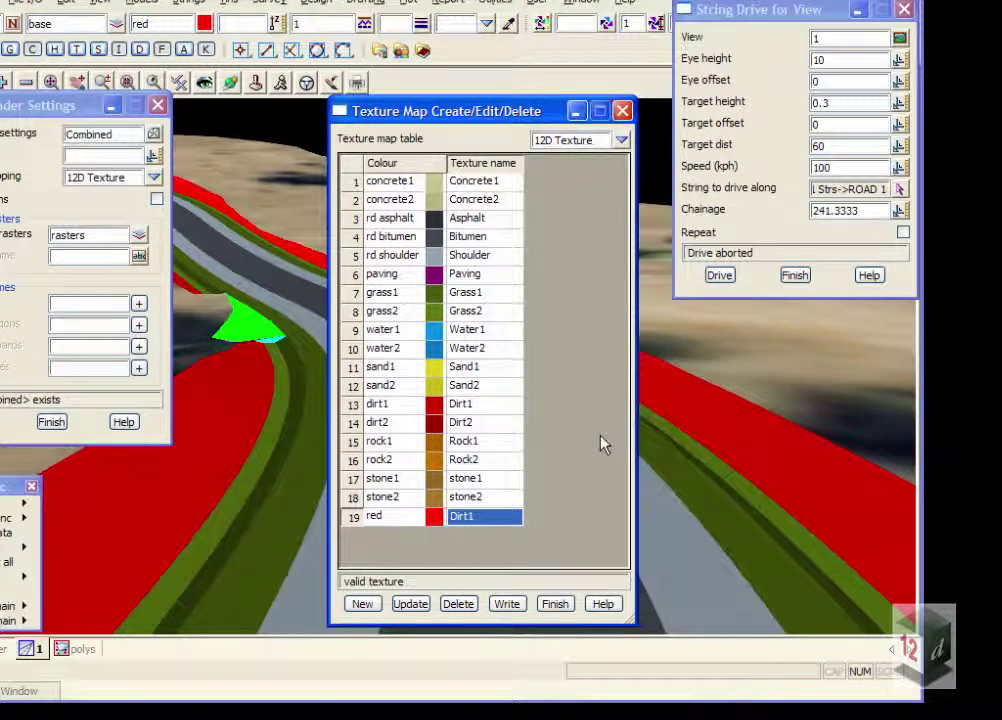
{"action": "left_click", "coordinate": [505, 525]}
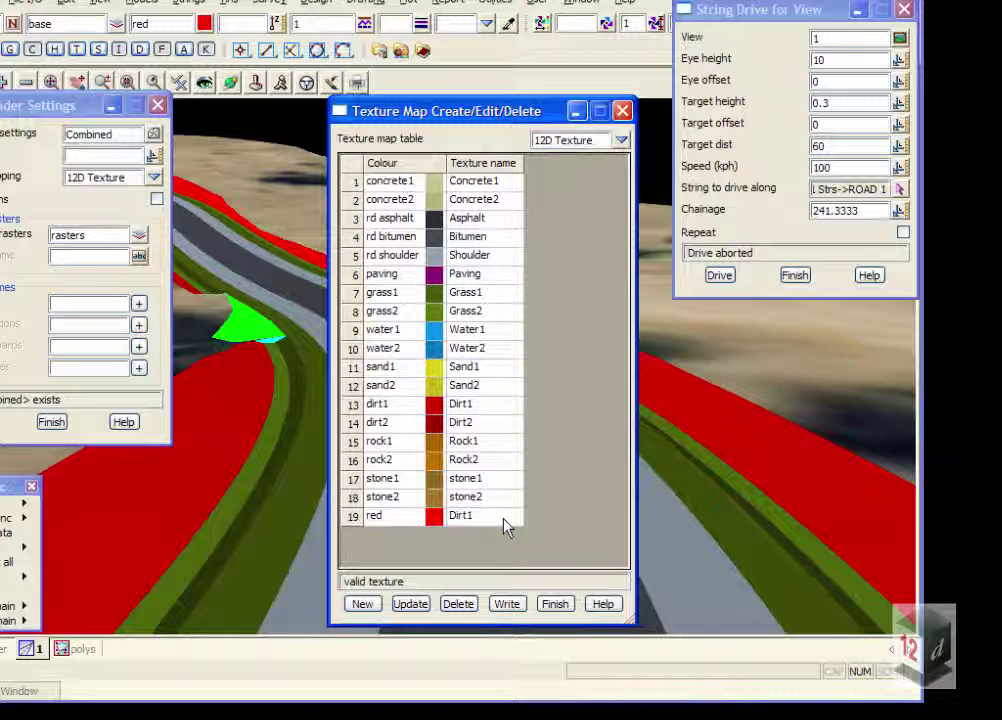
- Add an entry mapping the colour green to the Sand1 texture in the 12D Texture table
{"action": "key", "text": "Tab"}
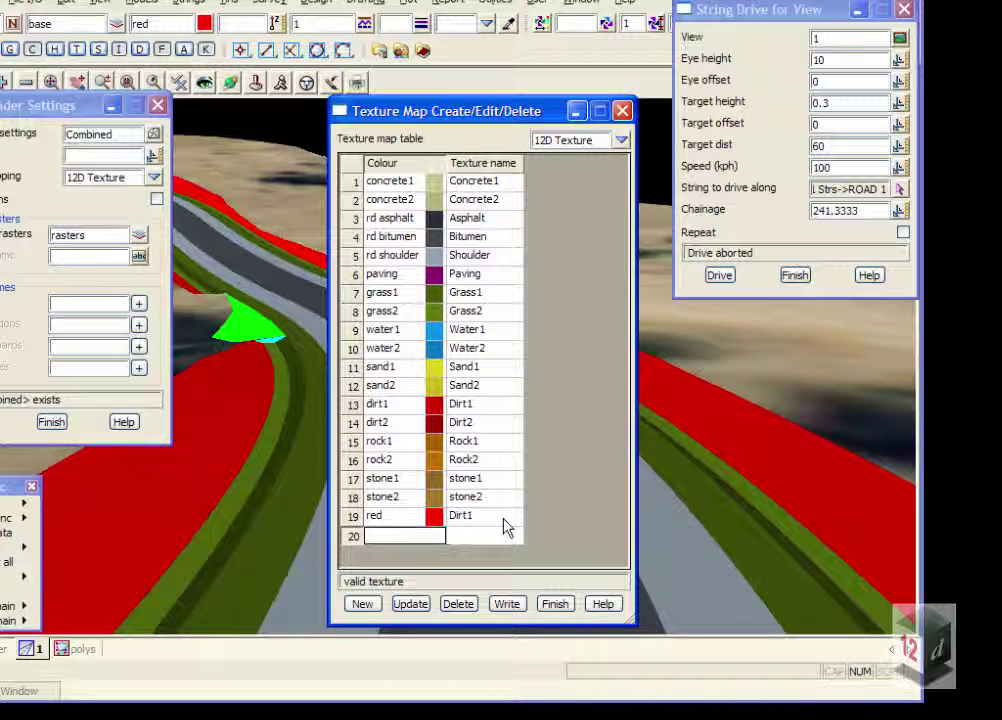
{"action": "type", "text": "green"}
{"action": "left_click", "coordinate": [485, 539]}
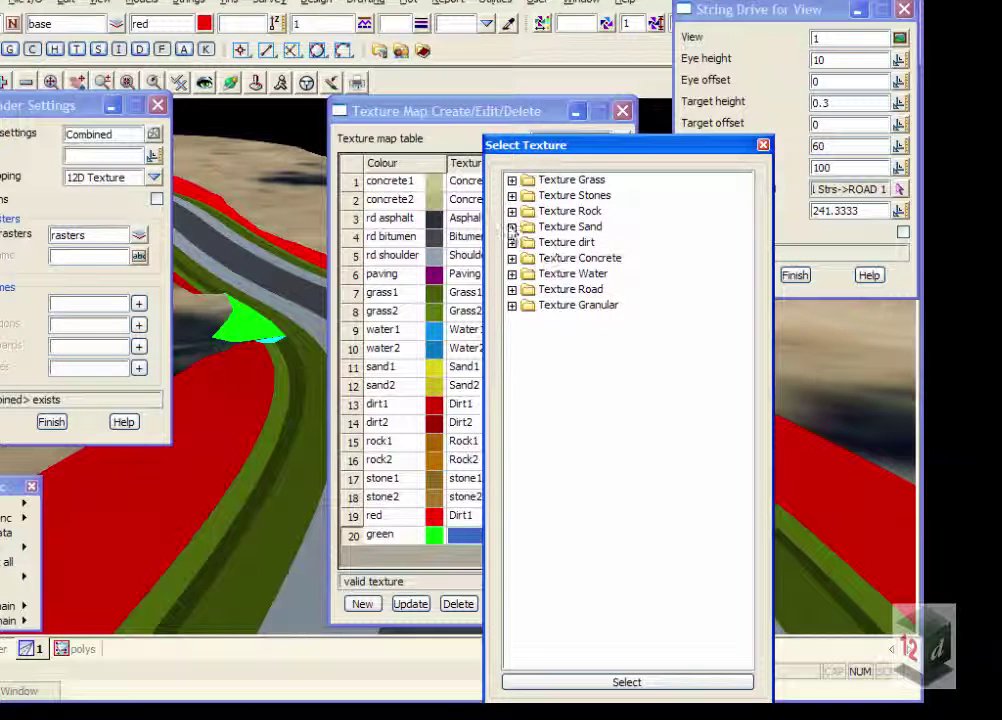
{"action": "left_click", "coordinate": [513, 227]}
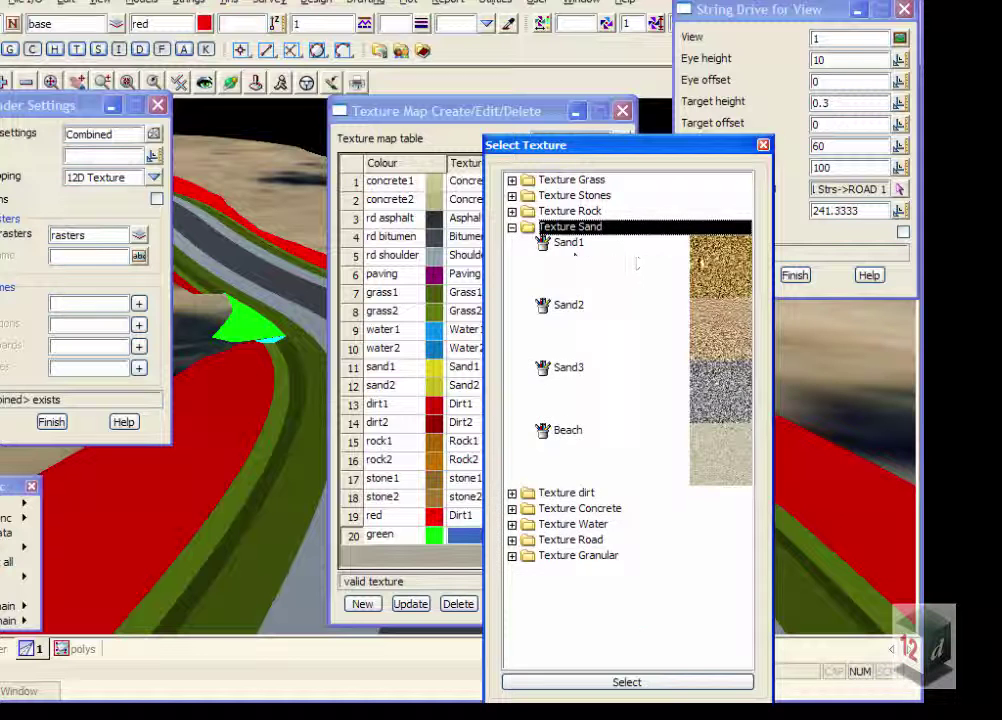
{"action": "double_click", "coordinate": [703, 253]}
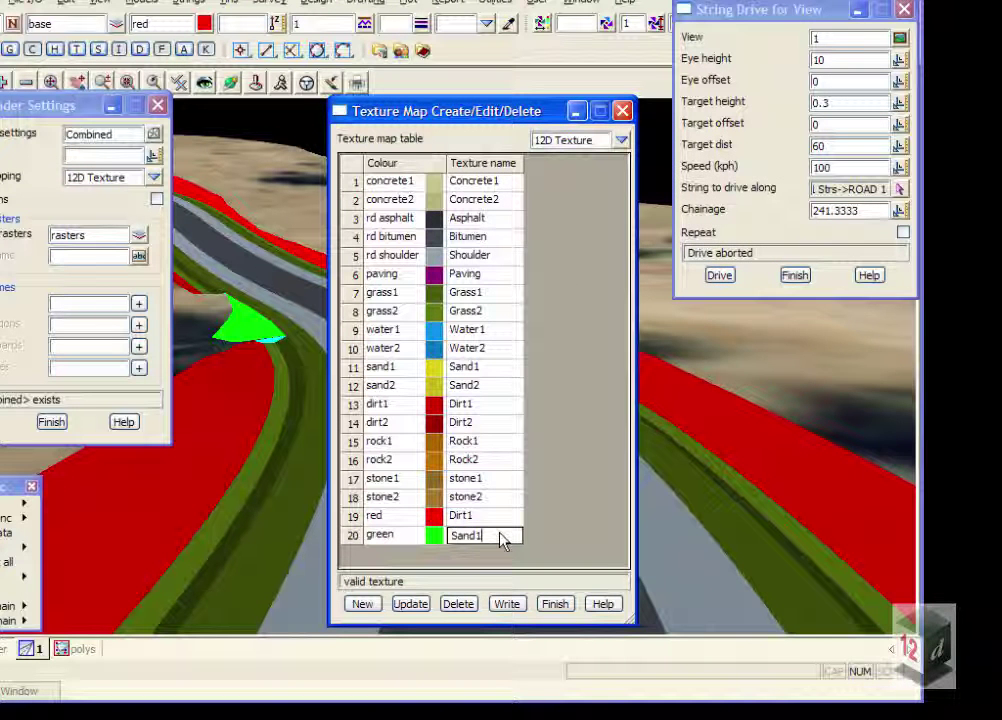
{"action": "left_click", "coordinate": [502, 541]}
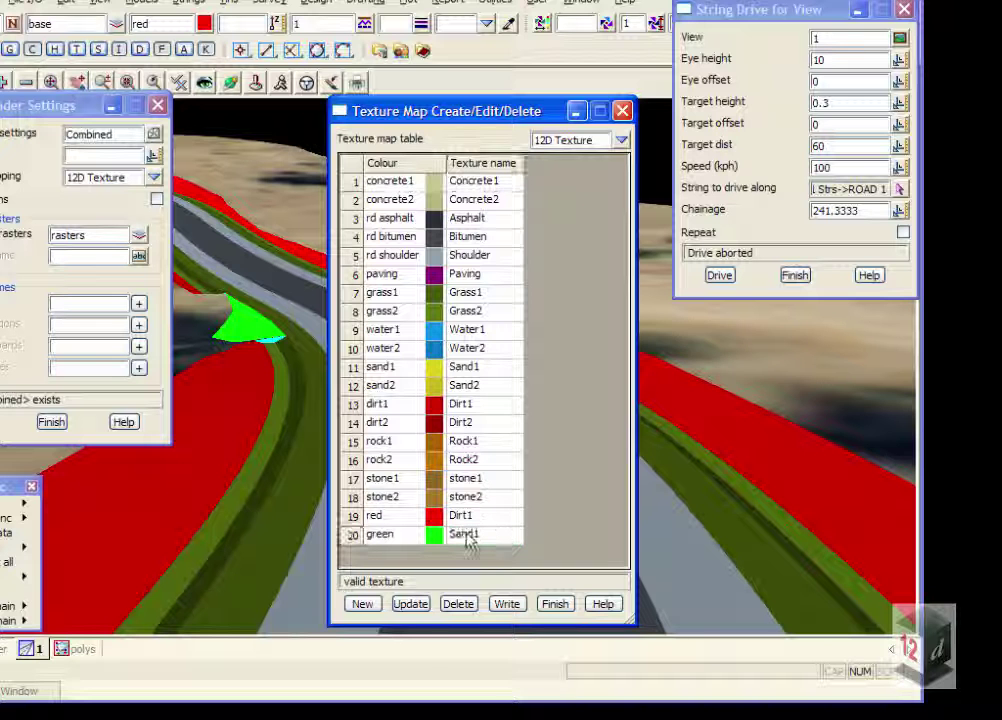
- Add an entry mapping the colour cyan to the Sand1 texture after the green row of the 12D Texture table
{"action": "right_click", "coordinate": [355, 539]}
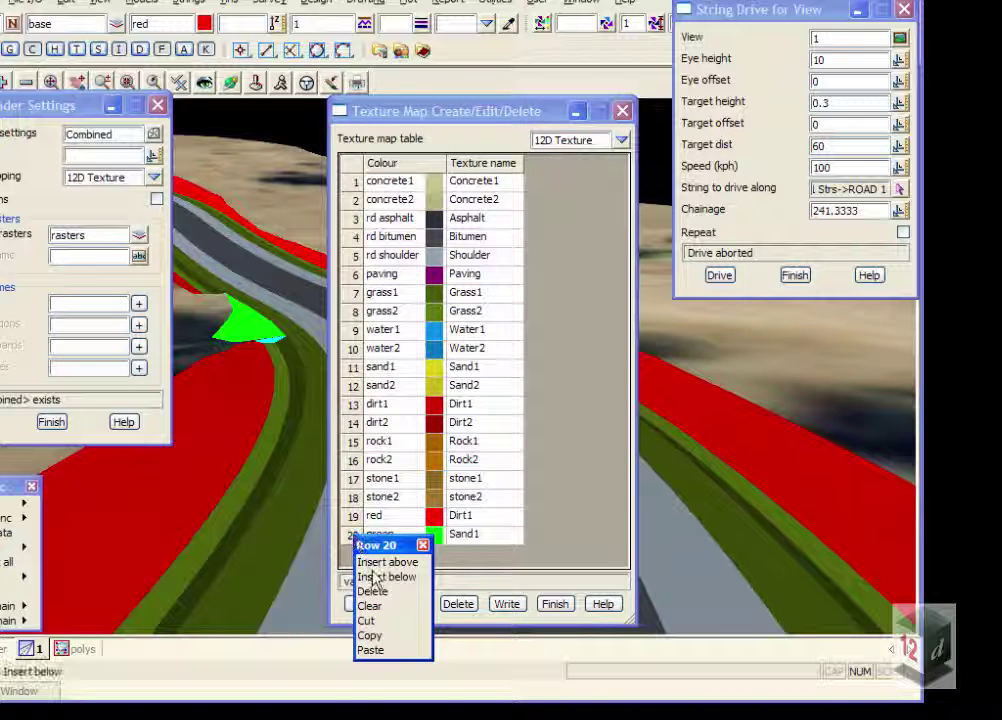
{"action": "left_click", "coordinate": [374, 578]}
{"action": "left_click", "coordinate": [381, 557]}
{"action": "type", "text": "cy"}
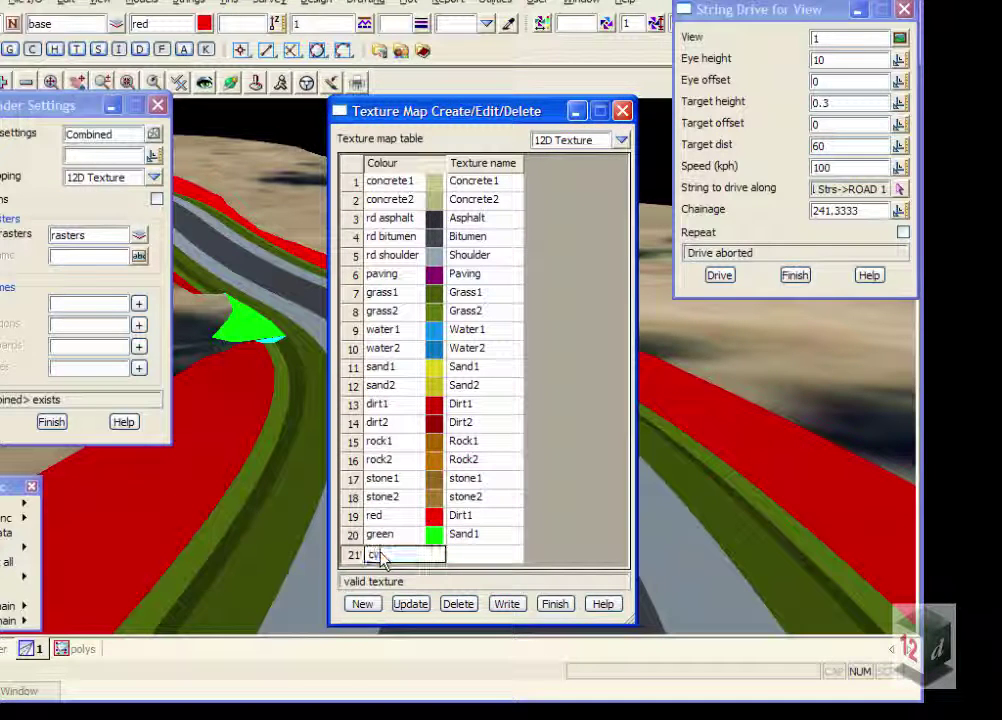
{"action": "type", "text": "an"}
{"action": "left_click", "coordinate": [478, 556]}
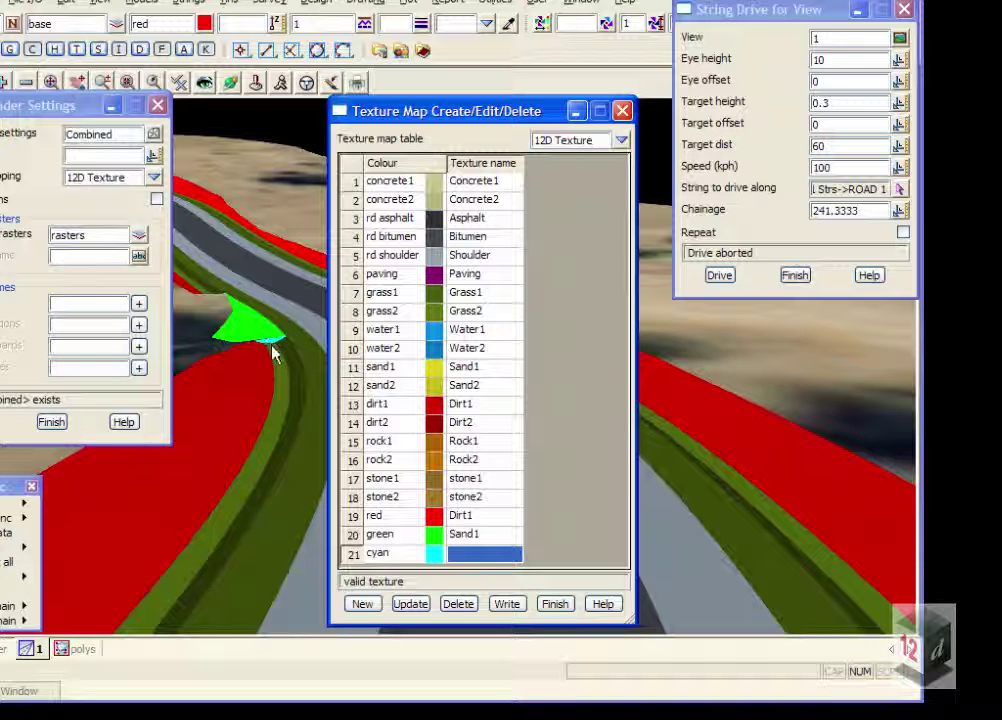
{"action": "double_click", "coordinate": [463, 556]}
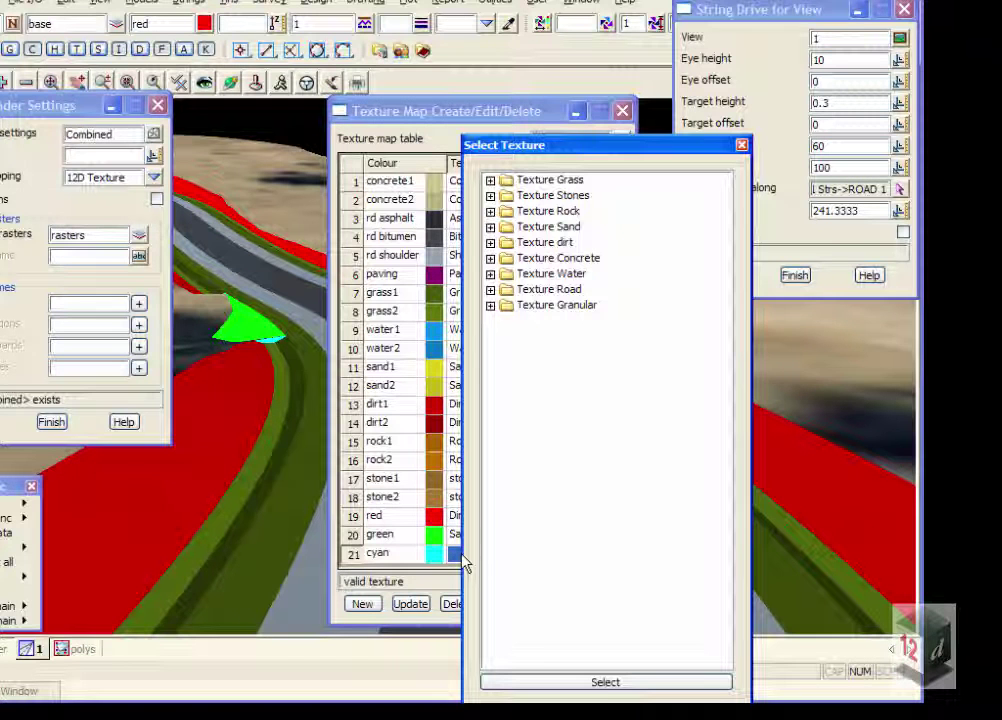
{"action": "left_click", "coordinate": [490, 228]}
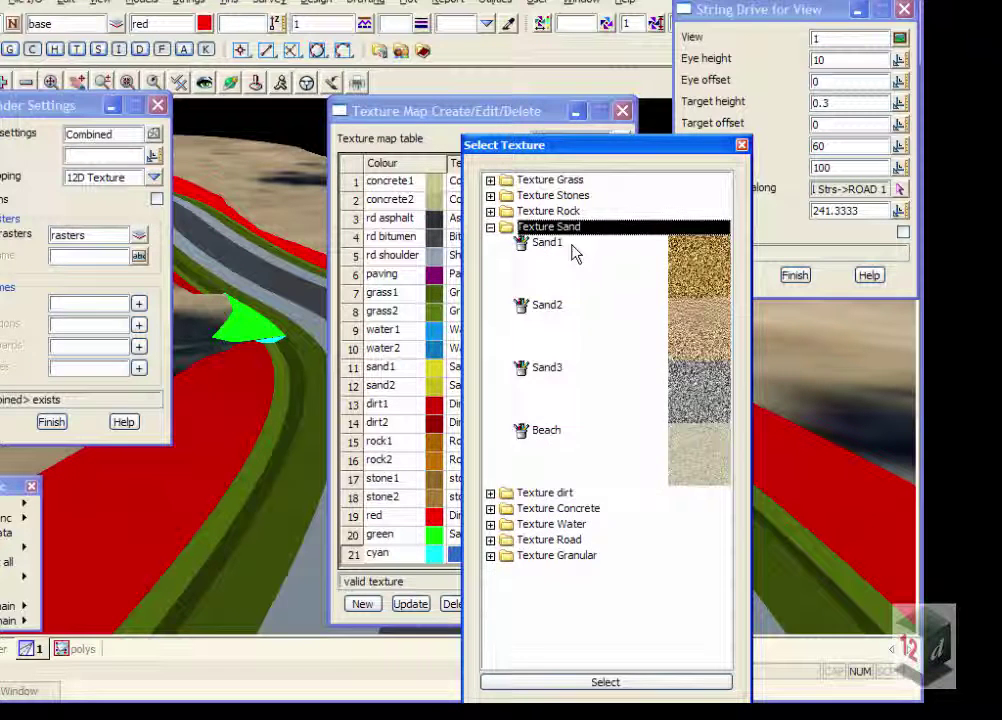
{"action": "double_click", "coordinate": [570, 245]}
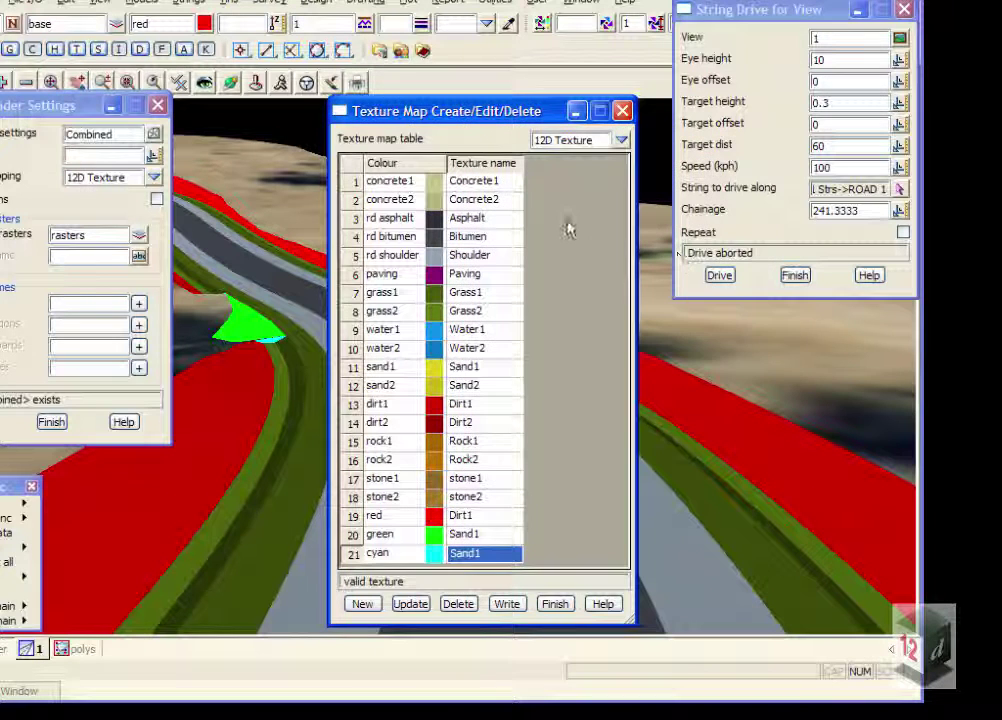
- Update the 12D Texture table, write it to texture_map.4d in the current folder, and close the texture map editor
{"action": "left_click", "coordinate": [410, 606]}
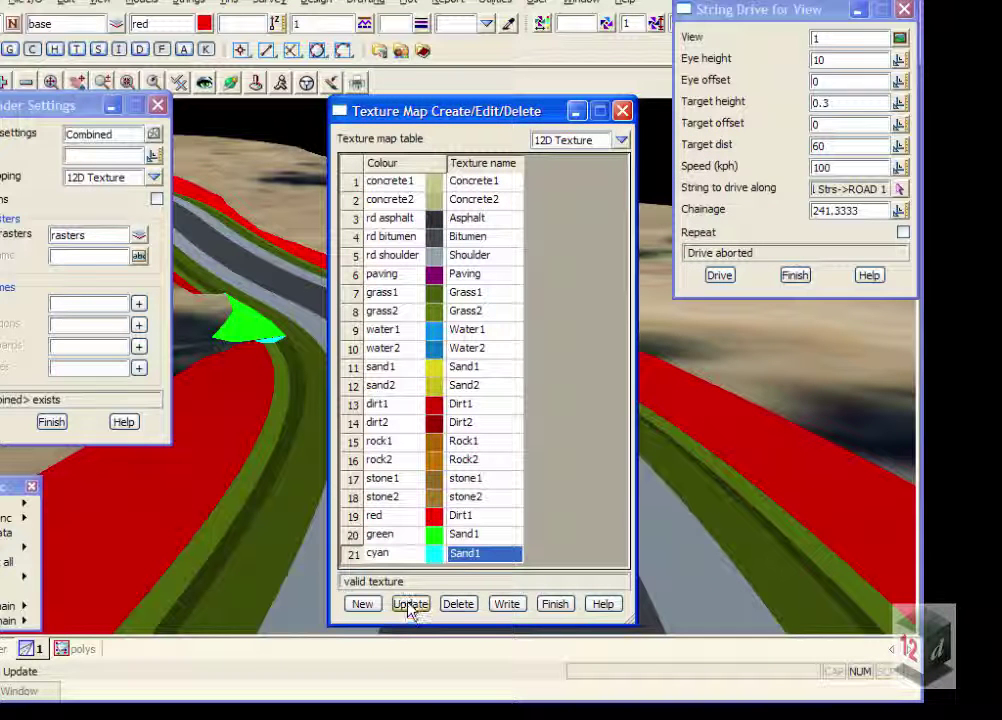
{"action": "left_click", "coordinate": [384, 366]}
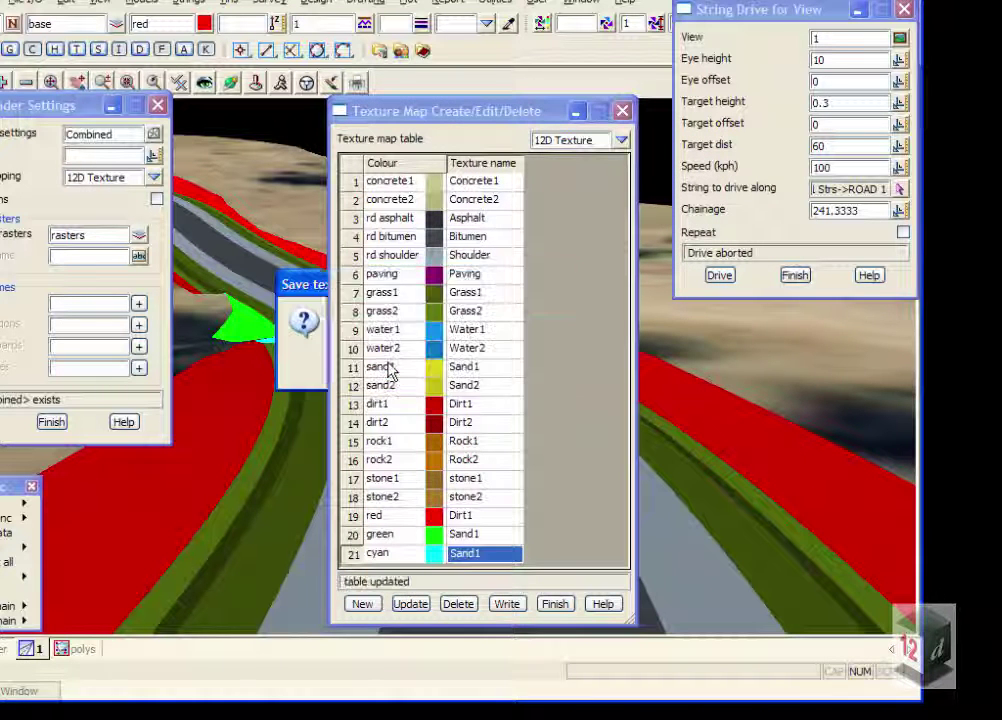
{"action": "left_click", "coordinate": [507, 604]}
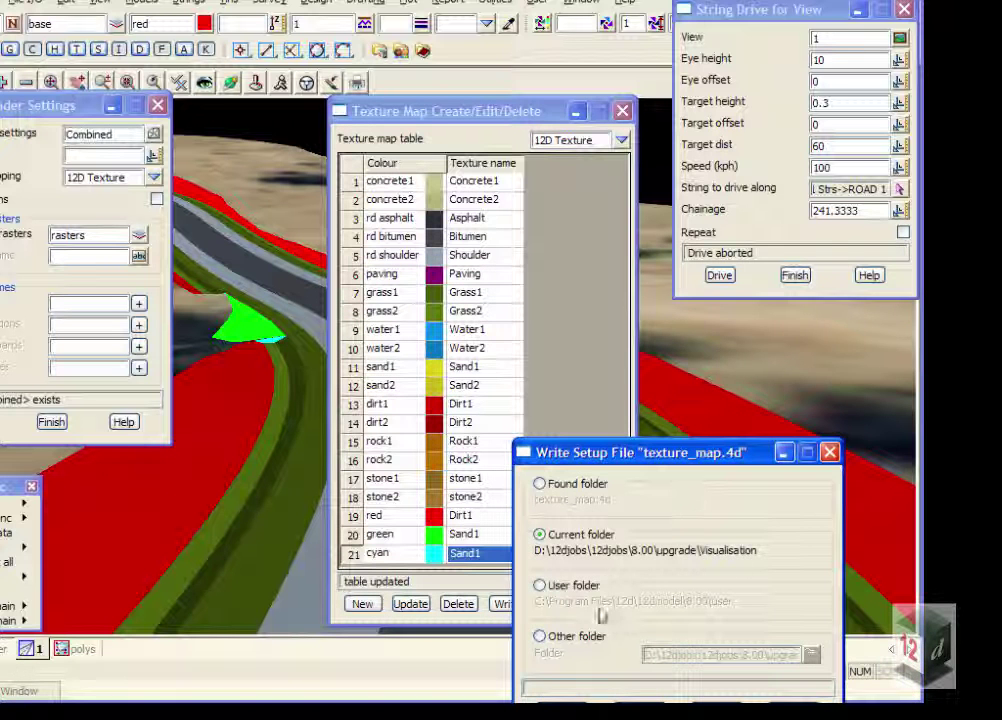
{"action": "left_click_drag", "start_coordinate": [655, 452], "coordinate": [650, 342]}
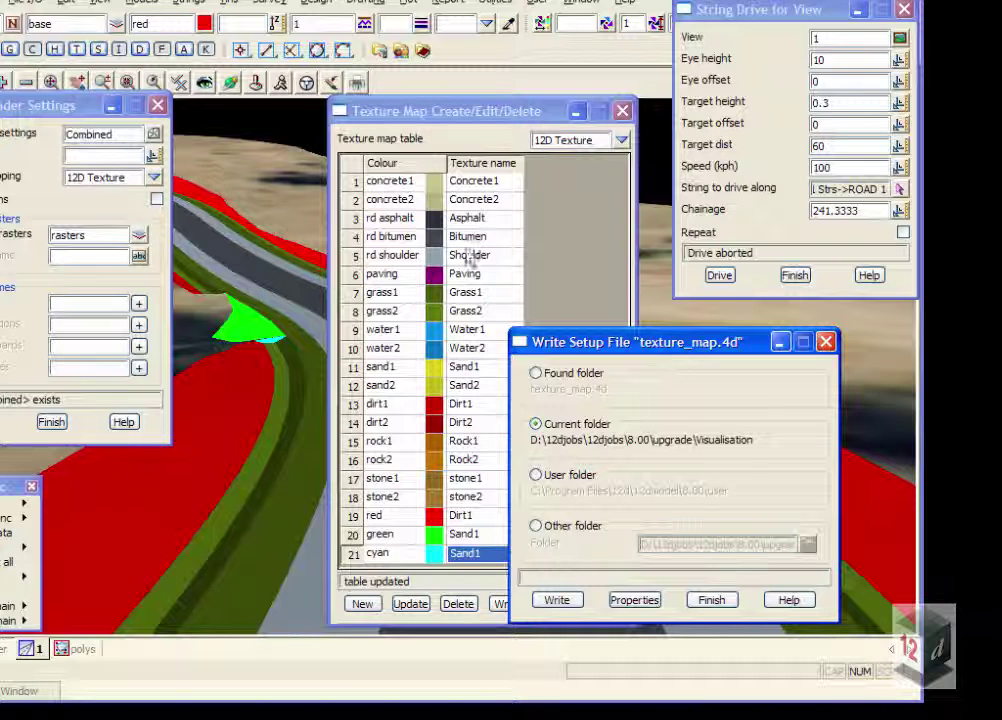
{"action": "left_click", "coordinate": [557, 601]}
{"action": "left_click", "coordinate": [711, 601]}
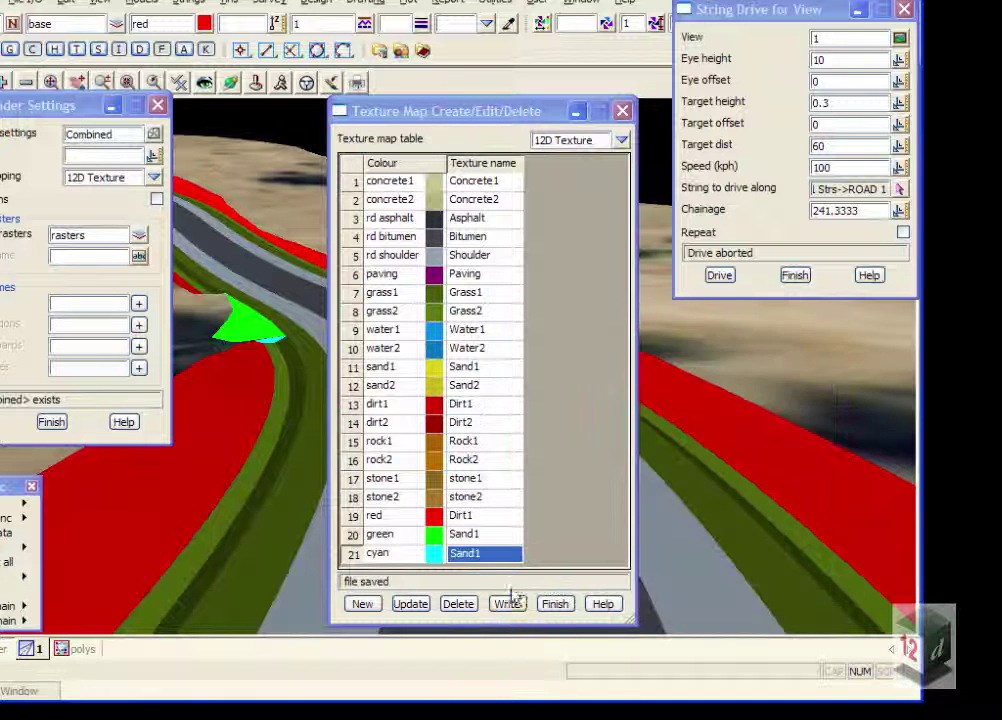
{"action": "left_click", "coordinate": [555, 606]}
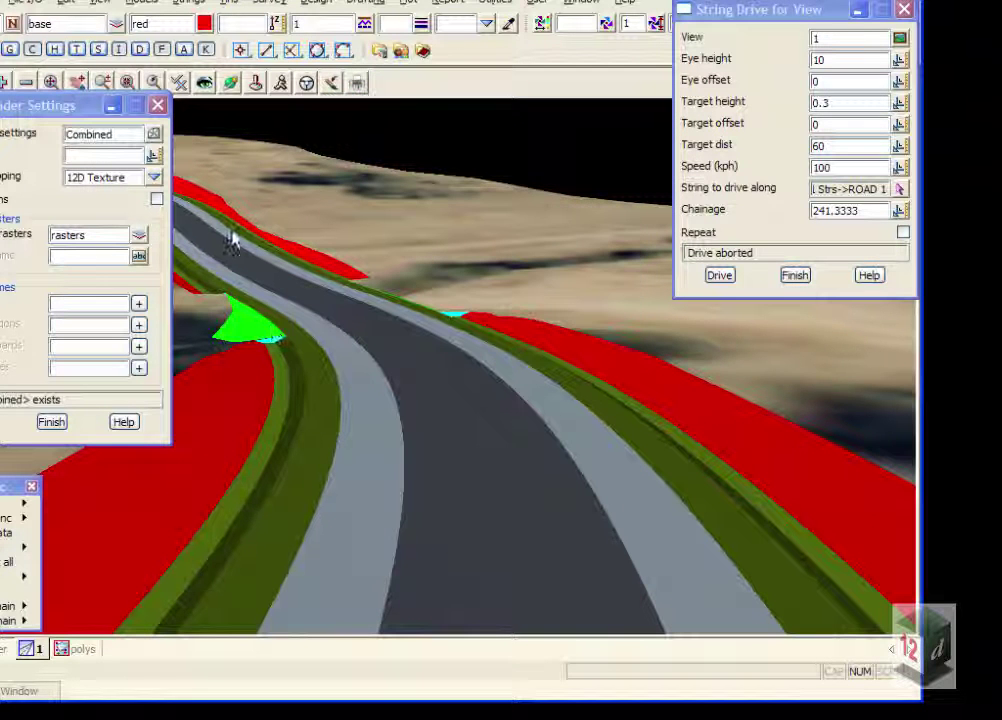
- Apply the render settings with 12D Texture mapping to the Combined tin, refresh the perspective view, and close the settings
{"action": "left_click_drag", "start_coordinate": [8, 105], "coordinate": [60, 116]}
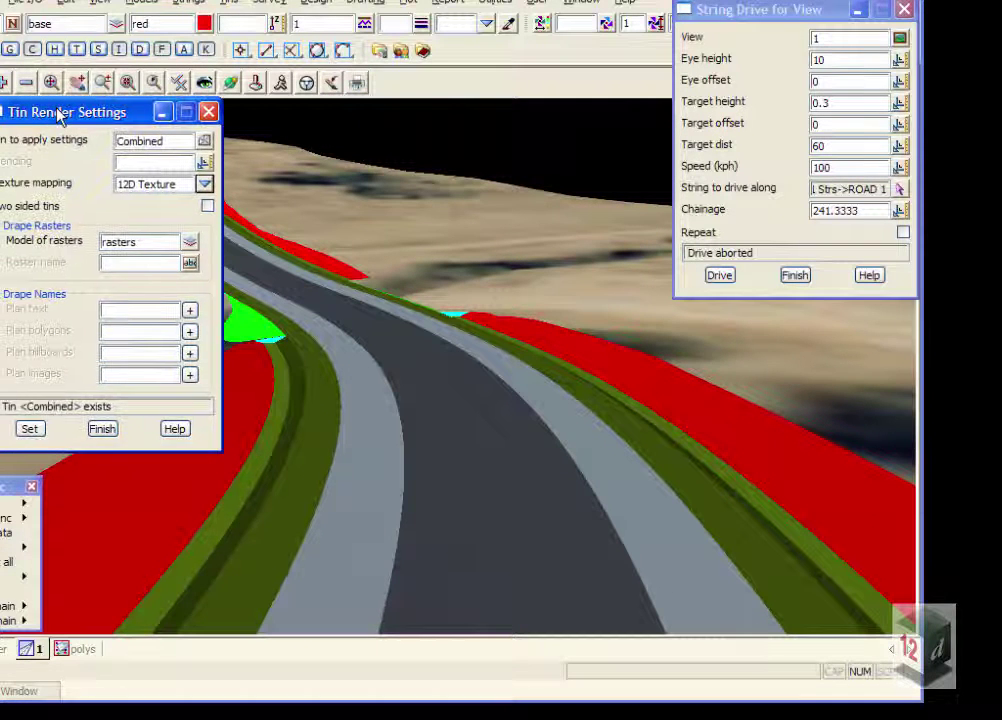
{"action": "left_click", "coordinate": [29, 429]}
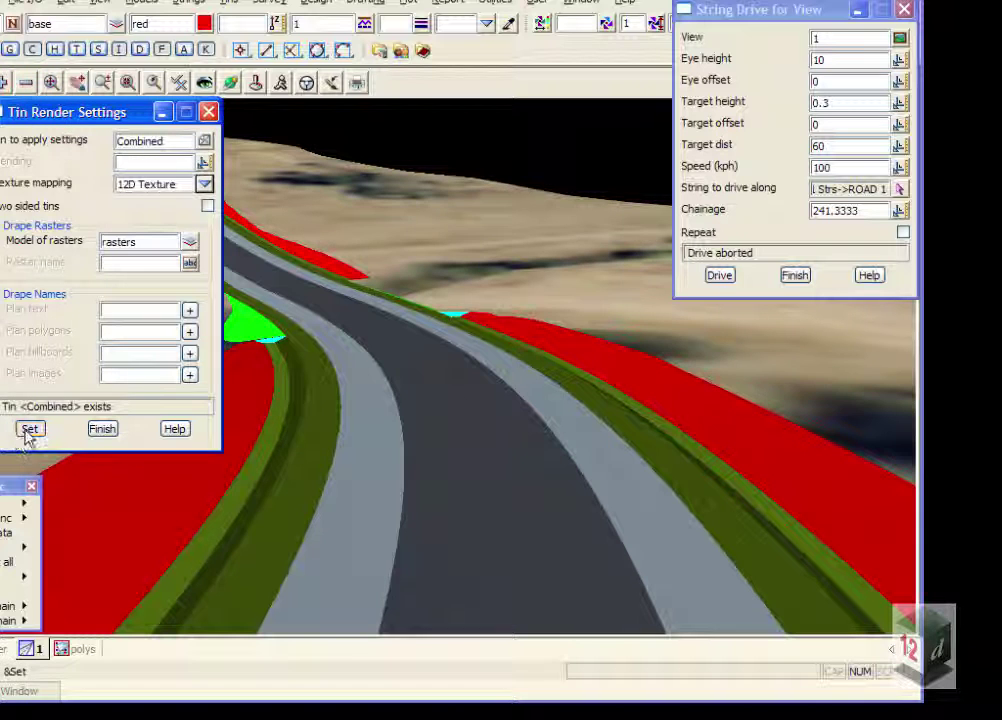
{"action": "left_click", "coordinate": [332, 83]}
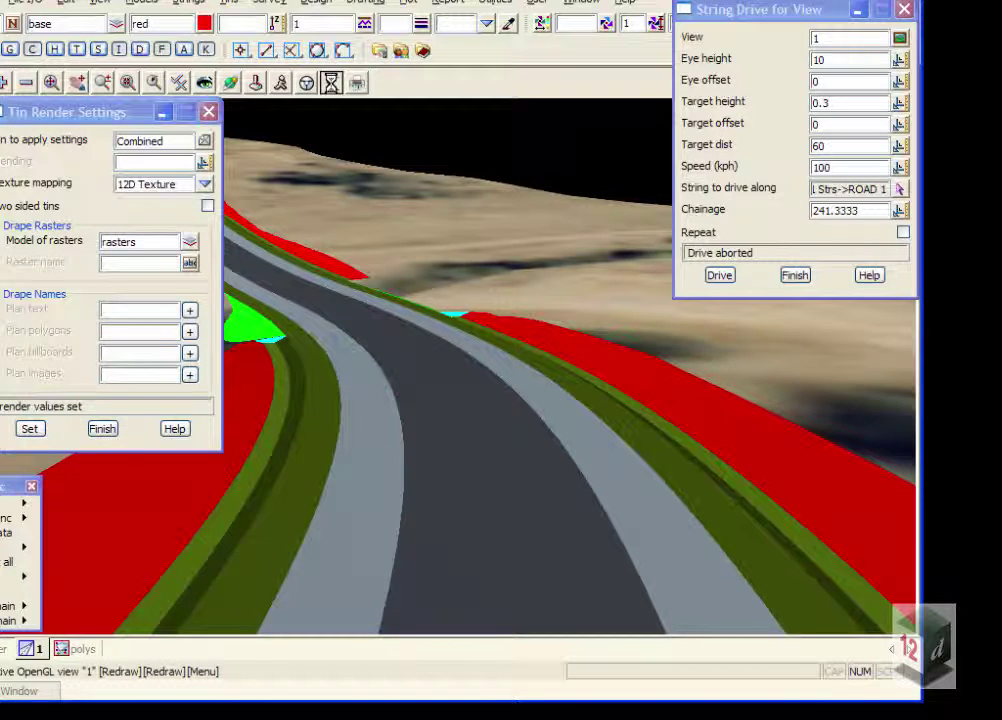
{"action": "left_click", "coordinate": [106, 431]}
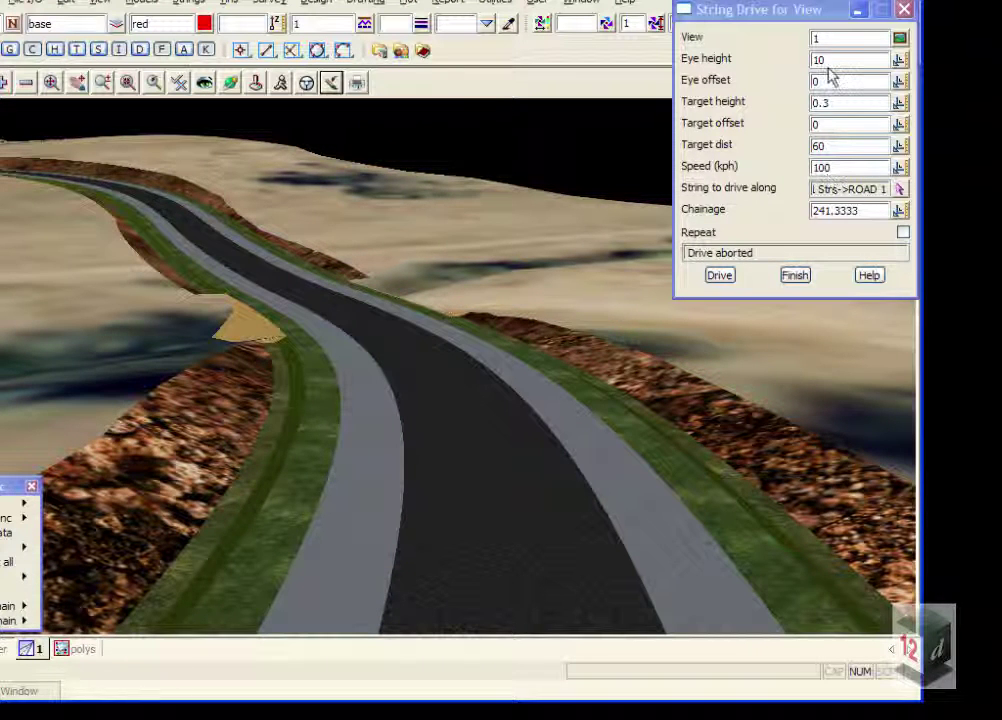
- Set the eye height to 1.5 and start the drive along ROAD 1 in view 1
{"action": "left_click", "coordinate": [790, 78]}
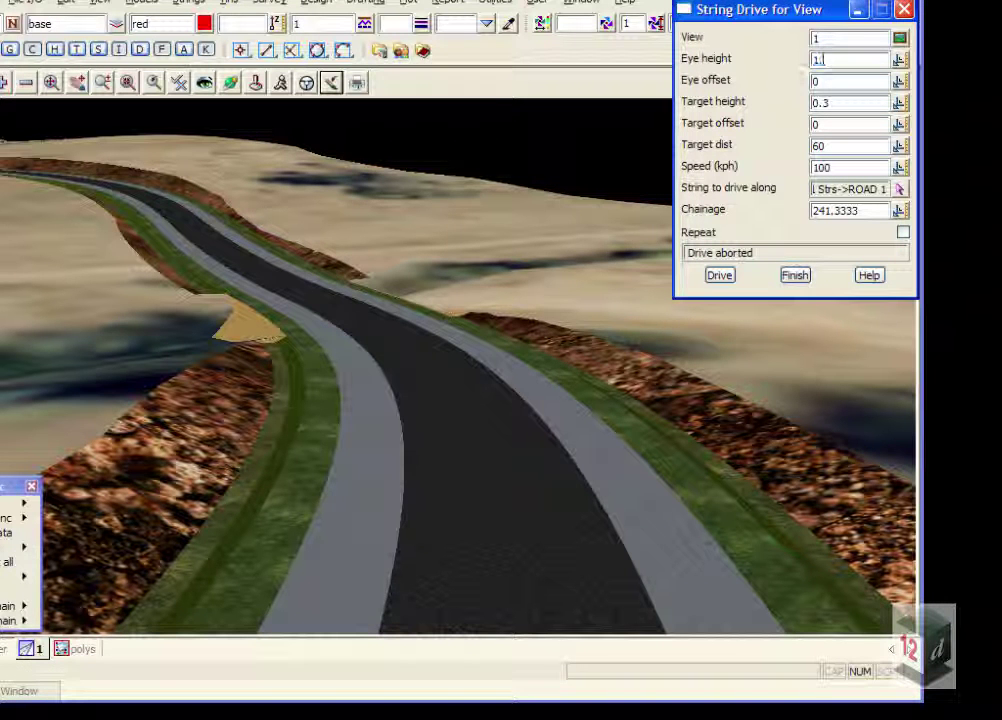
{"action": "type", "text": "1.5"}
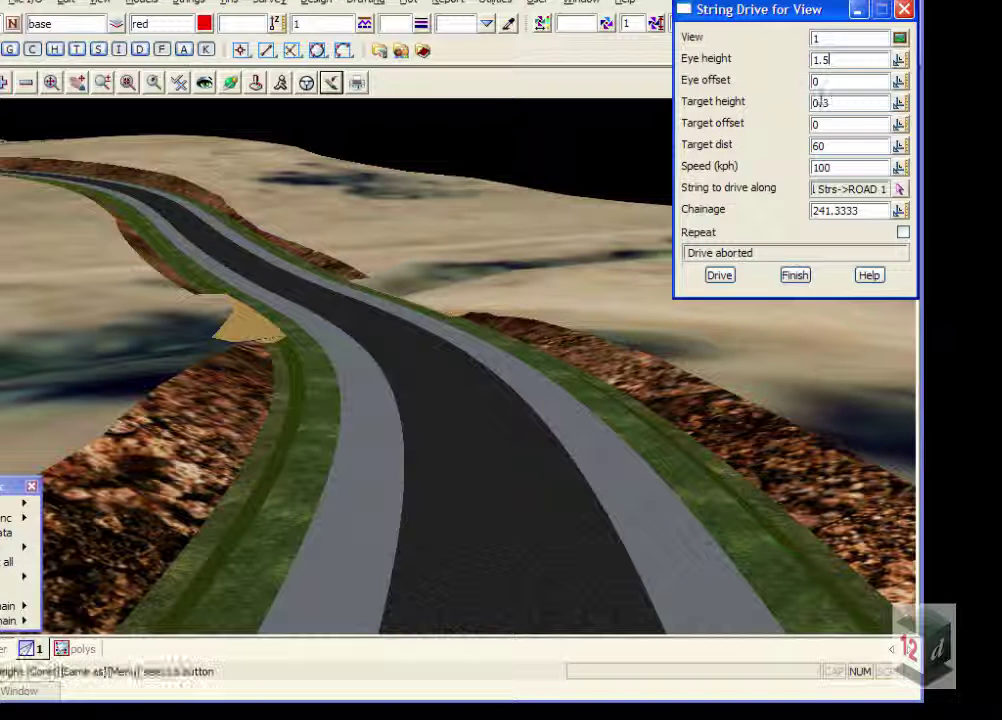
{"action": "left_click", "coordinate": [720, 276]}
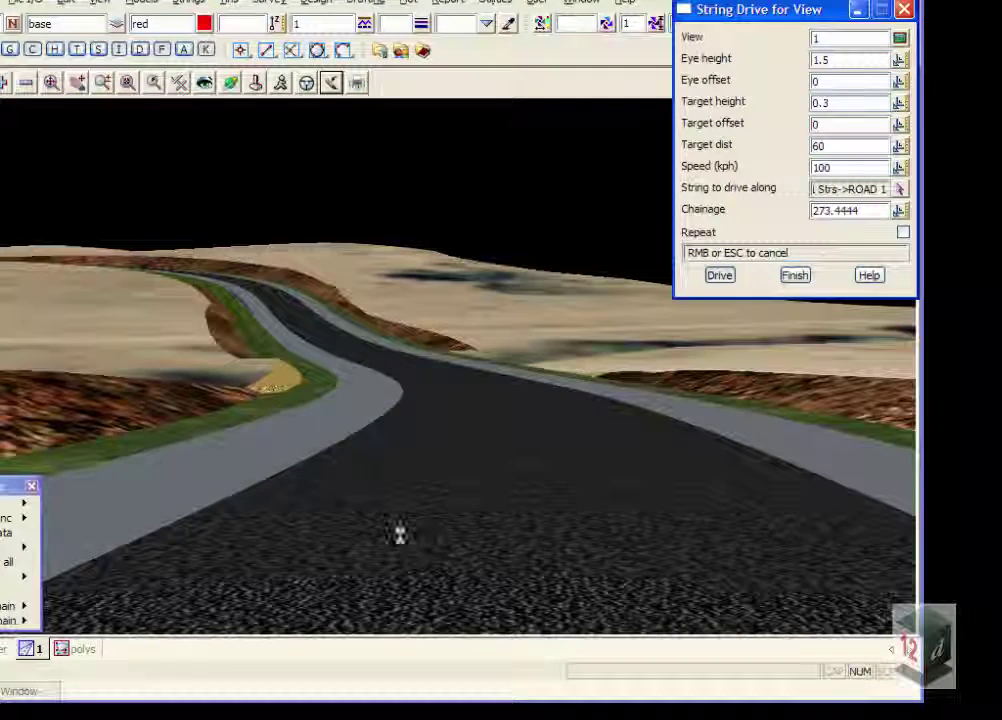